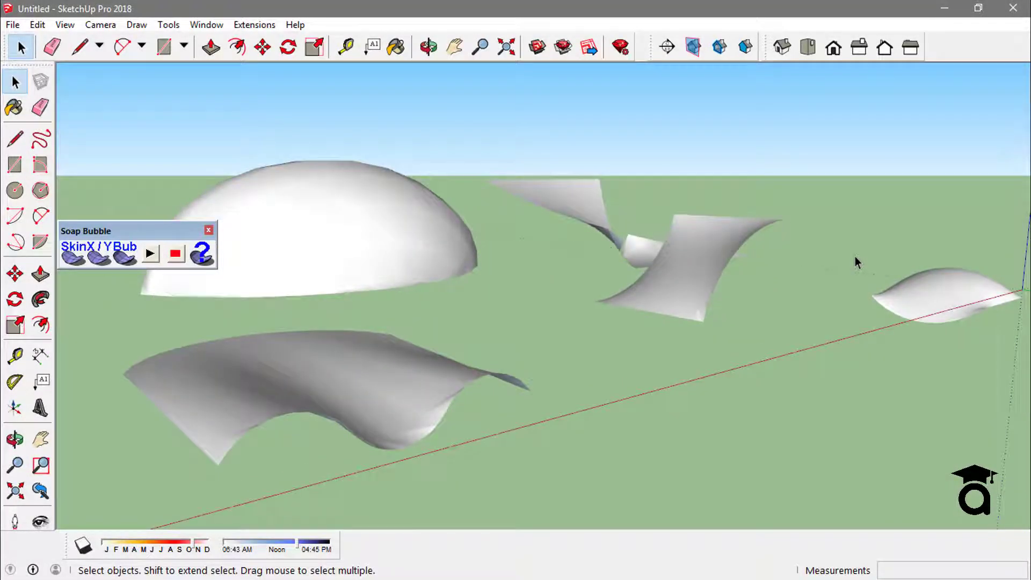
- After orbiting past the example surfaces, start a rectangle at the model origin
middle_click_drag(857, 262, 603, 240)
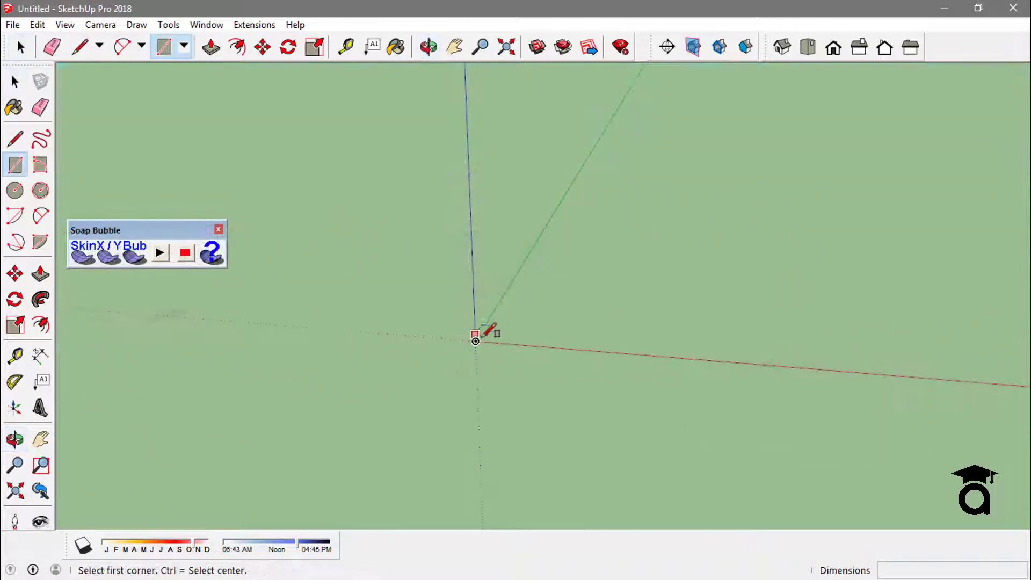
left_click(475, 340)
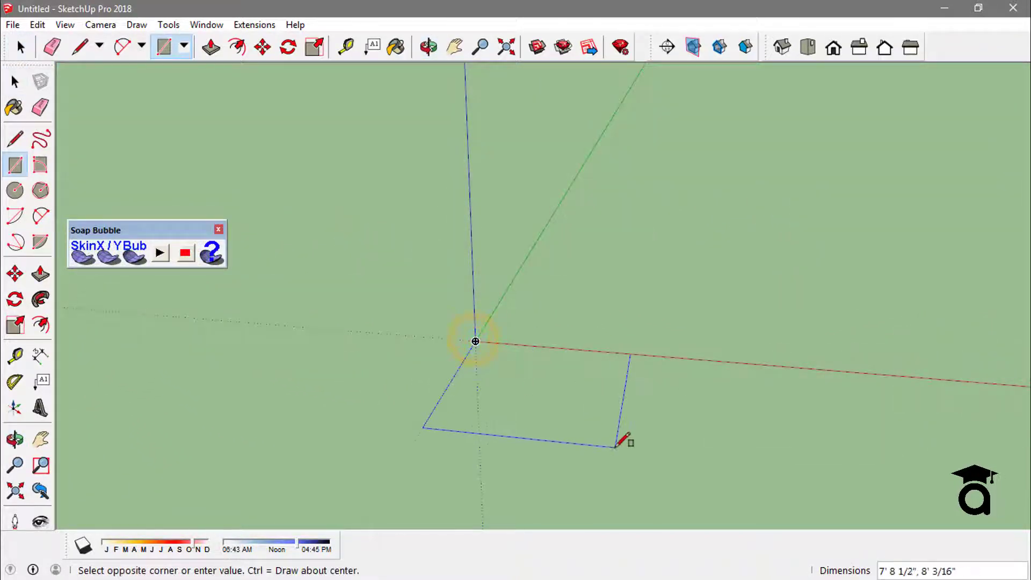
- Finish the rectangle and raise an upright arc on its far short edge
left_click(615, 445)
middle_click_drag(525, 279, 541, 317)
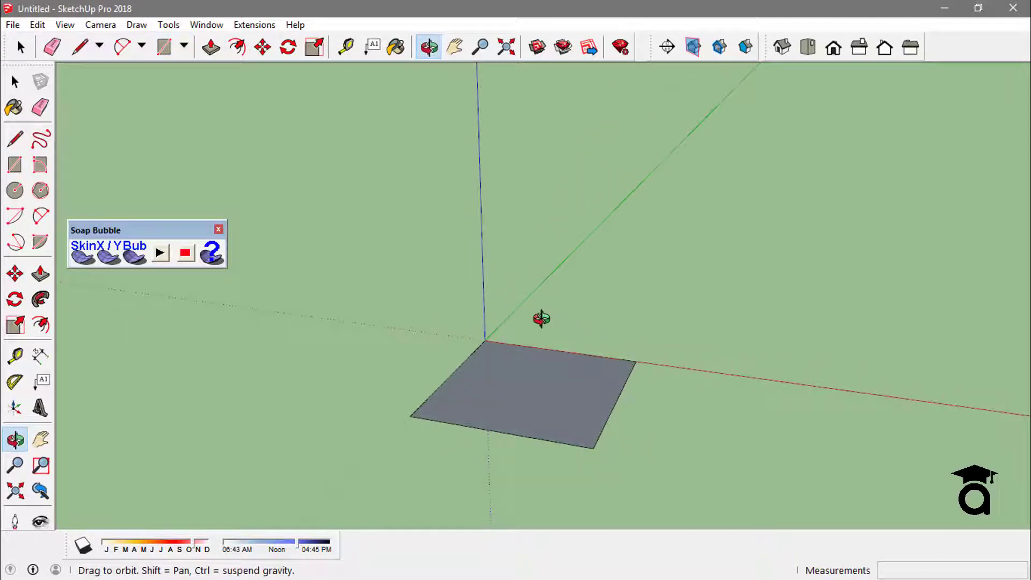
key("a")
left_click(593, 447)
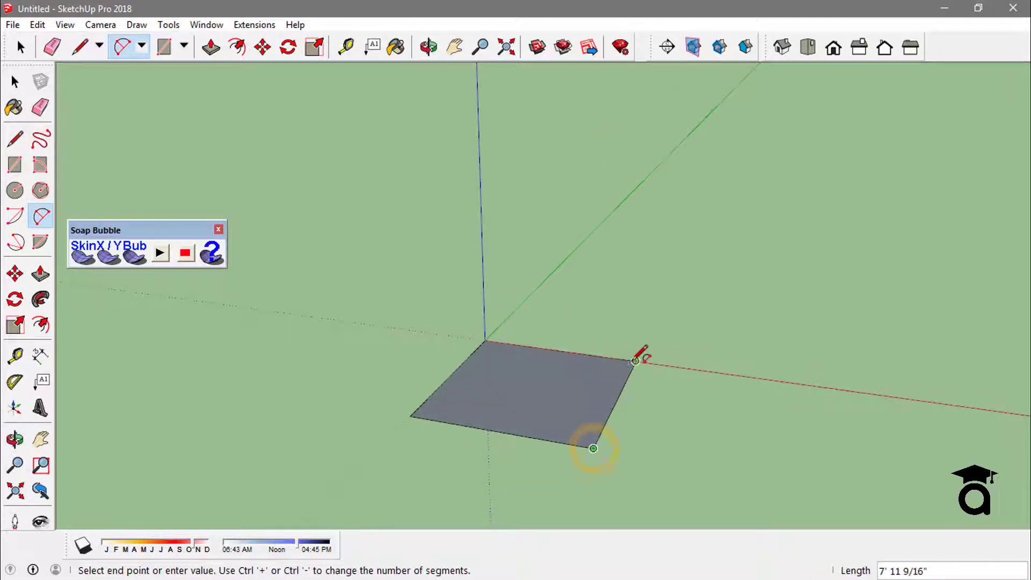
middle_click_drag(610, 372, 639, 375)
left_click(640, 376)
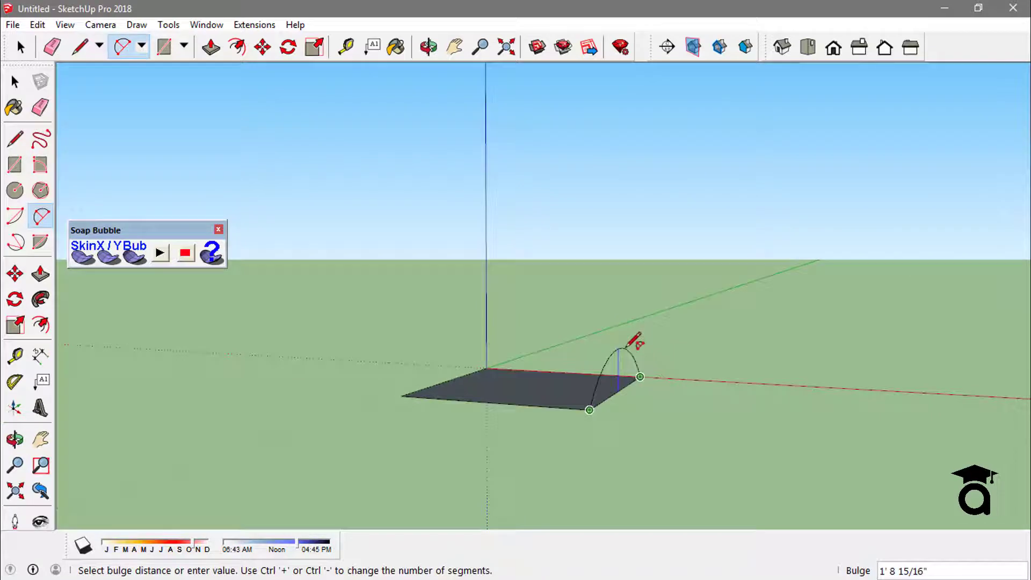
left_click(623, 349)
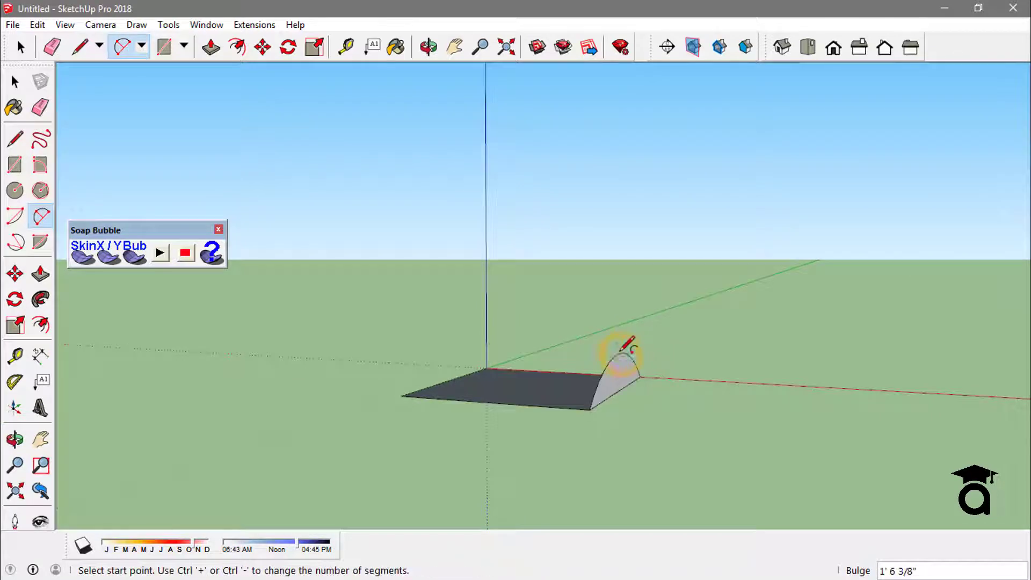
- Draw a flat arc bulging along the ground from the origin edge
middle_click_drag(623, 349, 491, 357)
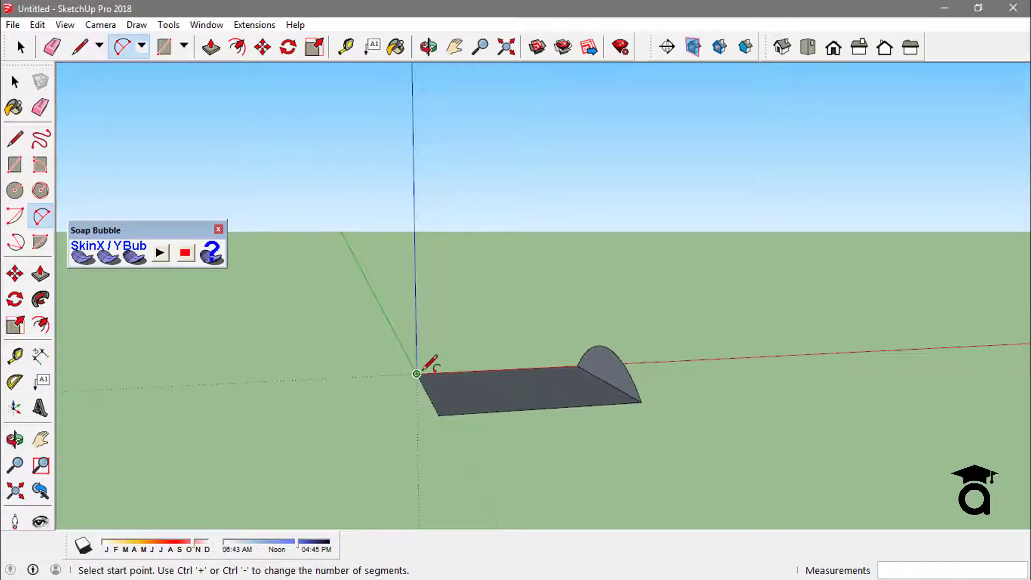
left_click(416, 374)
left_click(439, 415)
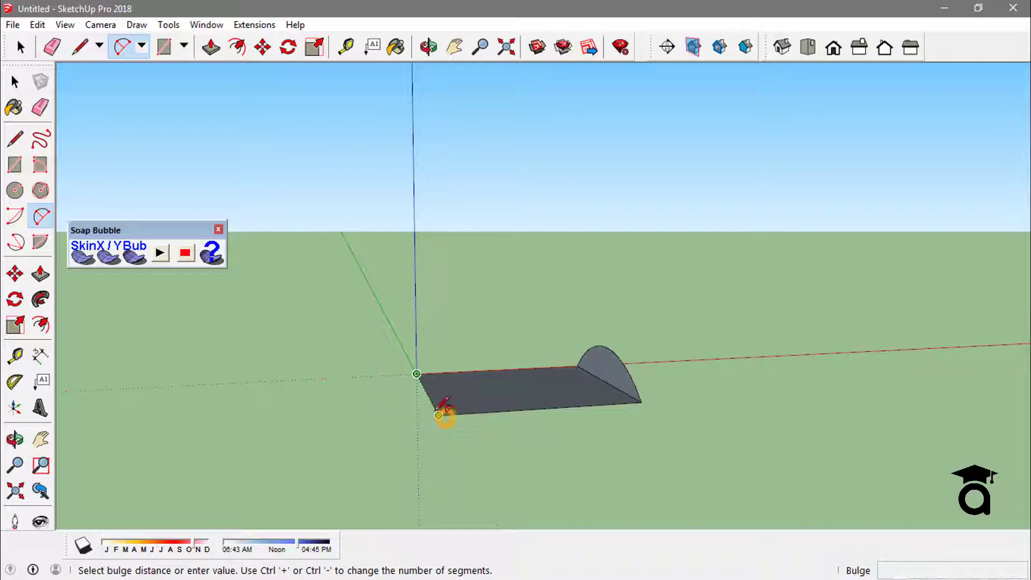
middle_click_drag(445, 416, 453, 396)
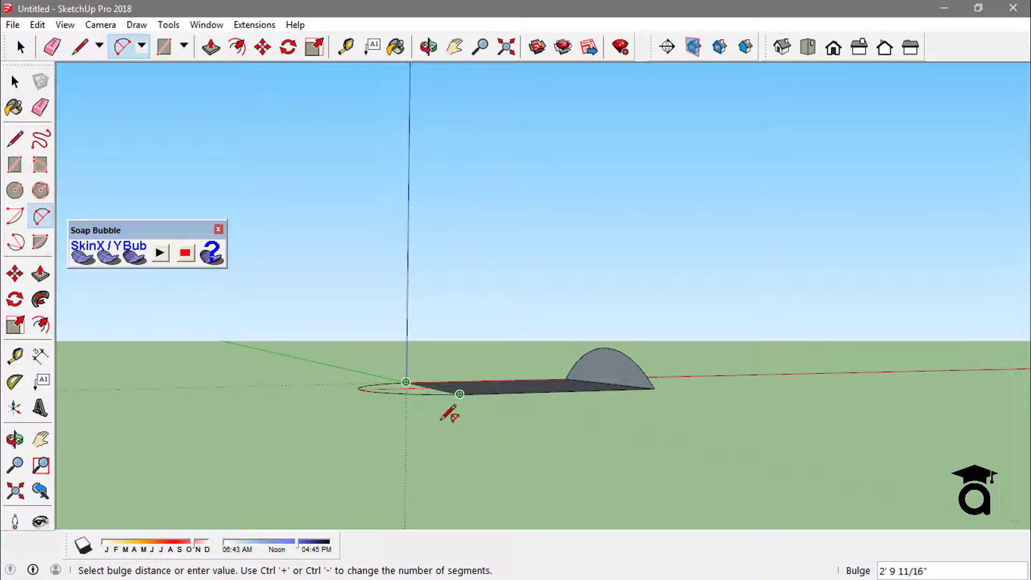
left_click(444, 411)
mouse_move(477, 350)
middle_mouse_down()
mouse_move(528, 425)
mouse_move(642, 416)
middle_mouse_up()
- Erase the straight edges beneath the upright arc and inside the flat arc
key("e")
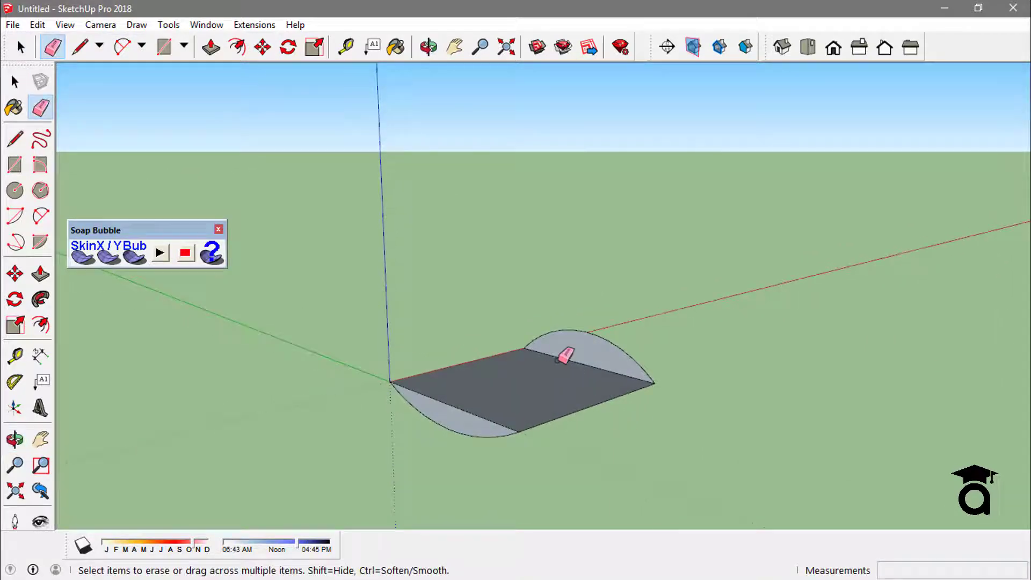
left_click(562, 361)
left_click(491, 415)
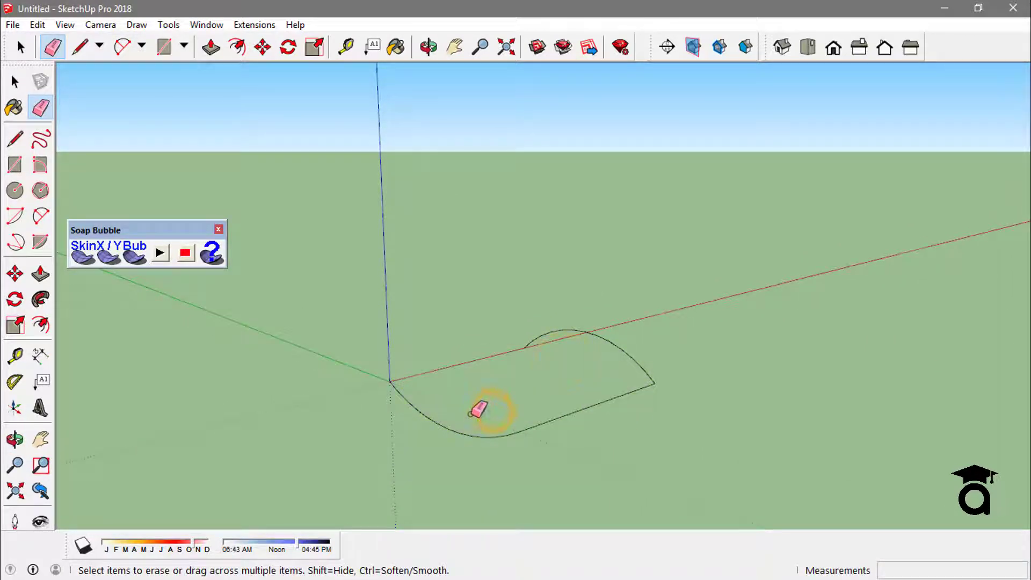
- Window-select every edge of the remaining arc-and-line outline
mouse_move(483, 412)
middle_mouse_down()
mouse_move(661, 387)
mouse_move(456, 396)
mouse_move(403, 276)
middle_mouse_up()
key("space")
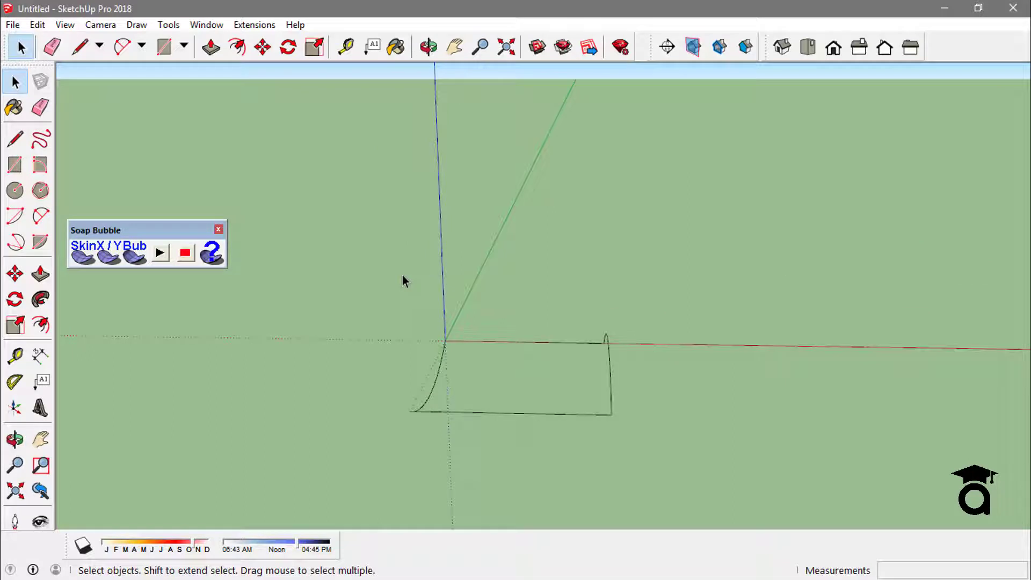
left_click_drag(403, 275, 696, 473)
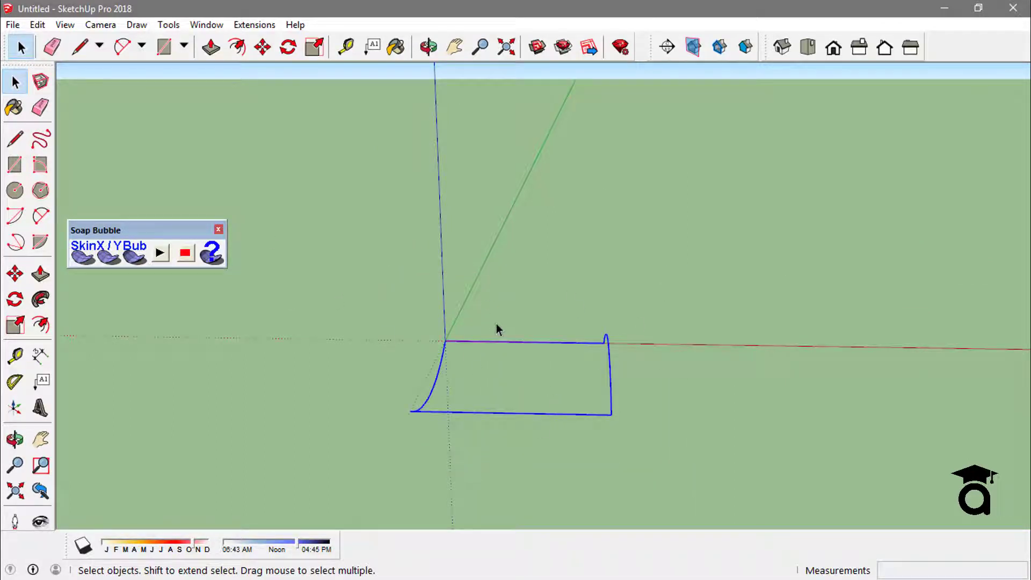
middle_click_drag(496, 329, 481, 281)
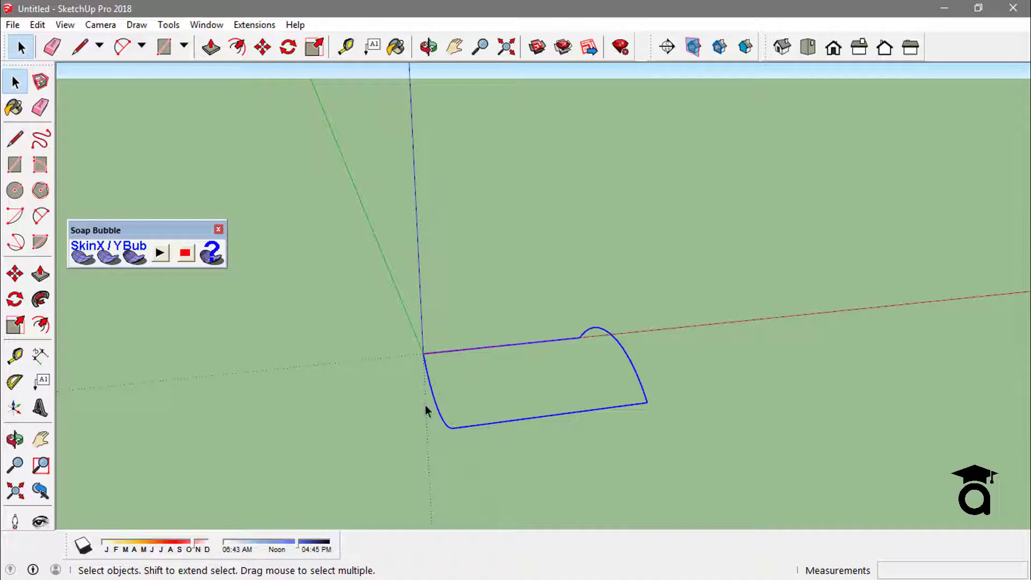
- Generate a SkinX soap skin with 15 net divisions over the selected outline
left_click(84, 257)
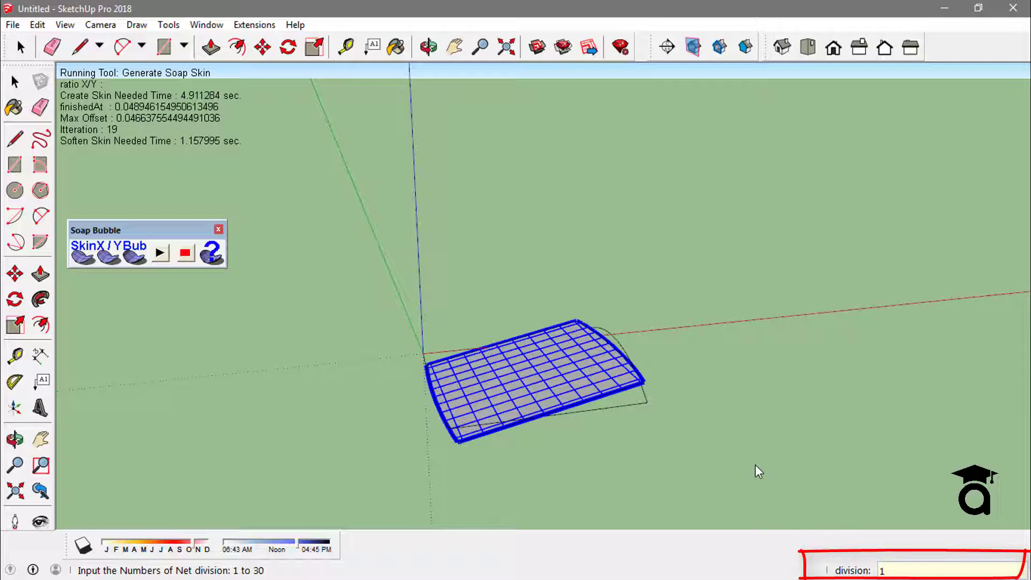
key("Return")
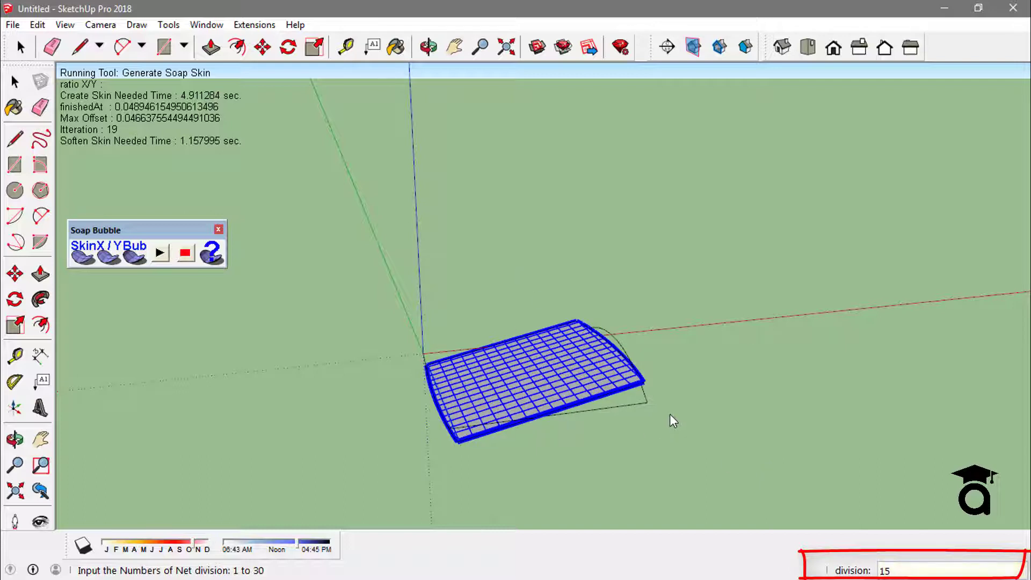
key("Return")
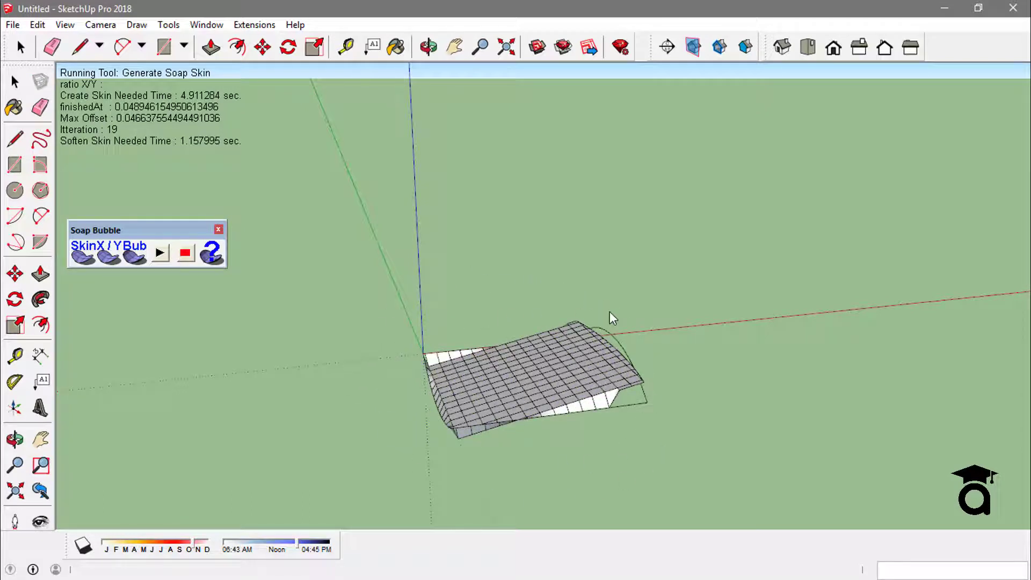
middle_click_drag(585, 420, 387, 374)
left_click(387, 374)
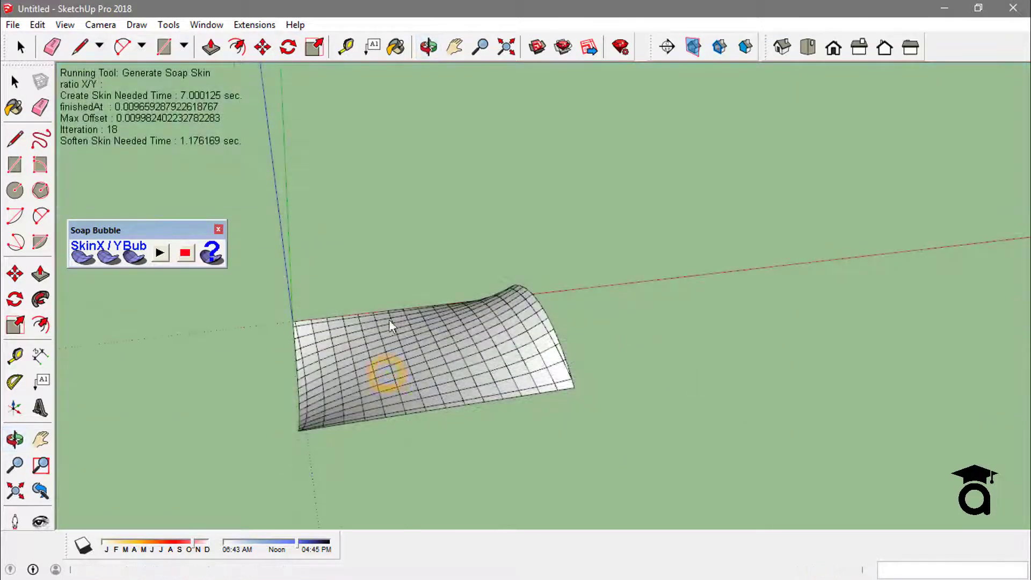
left_click(665, 366)
left_click(360, 350)
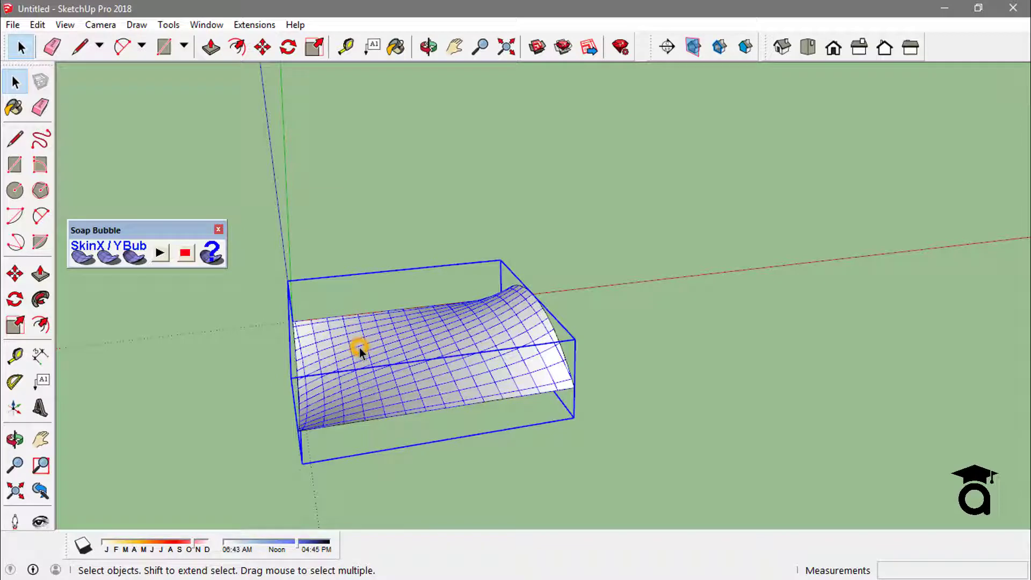
key("m")
left_click(359, 360)
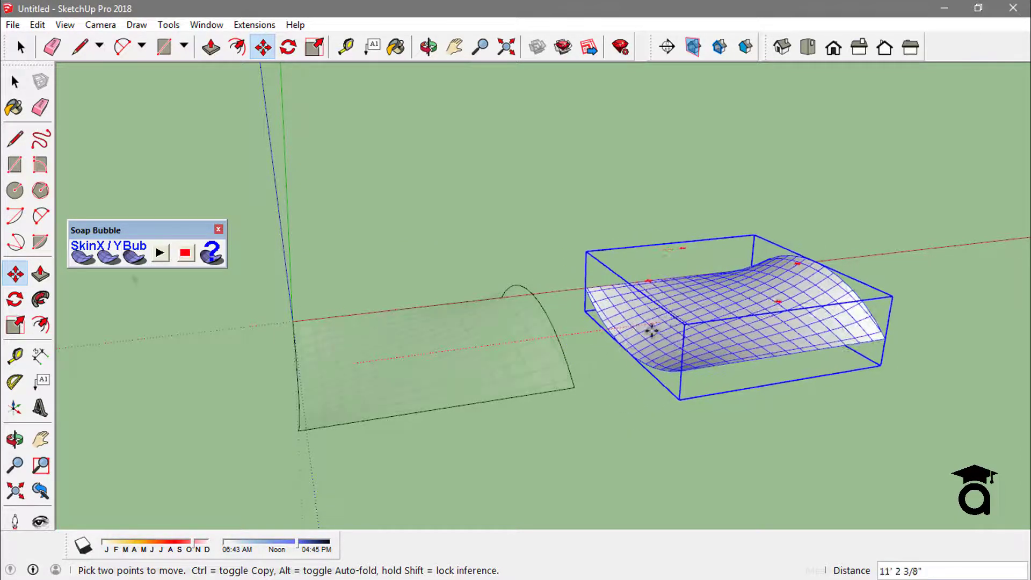
key("space")
left_click(132, 278)
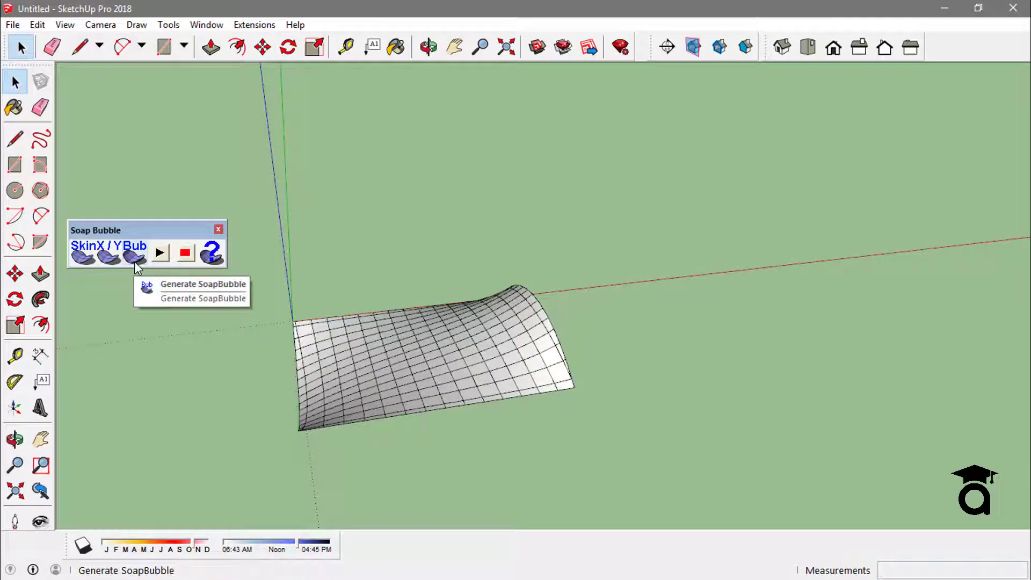
- Inflate the selected skin with Generate Soap Bubble, trying pressure 50, then settling on -100
left_click(435, 359)
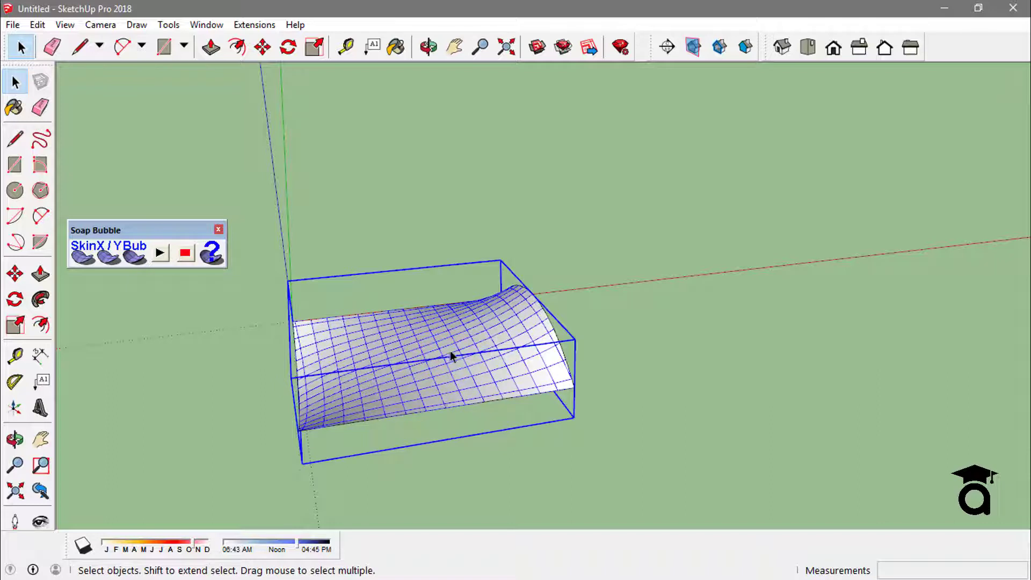
left_click(135, 254)
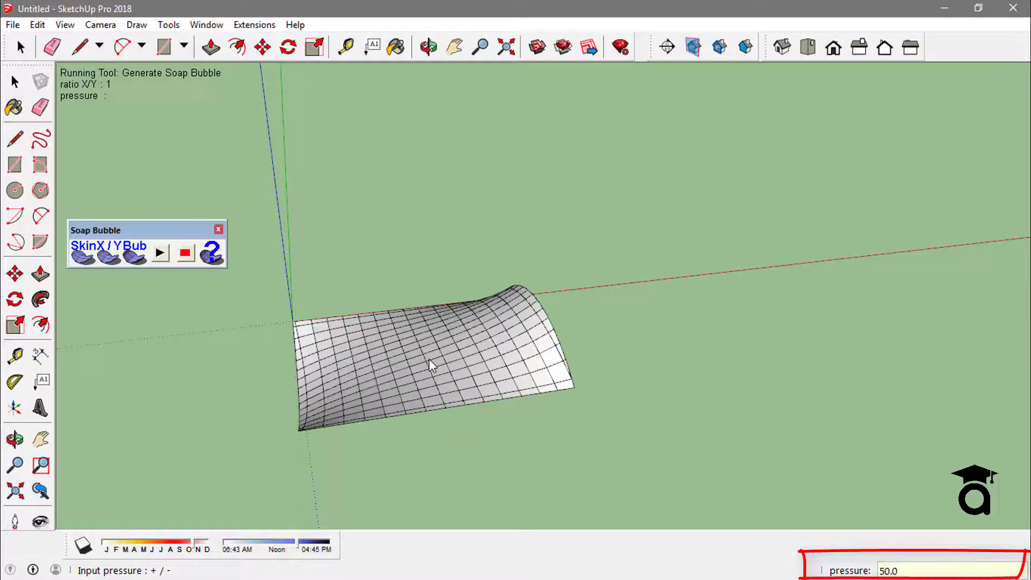
key("Return")
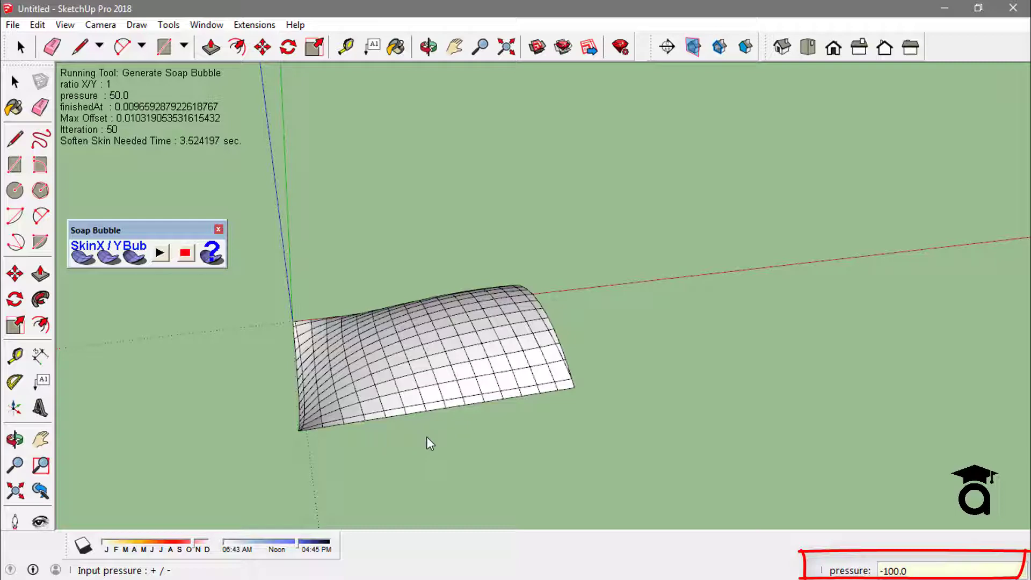
key("Return")
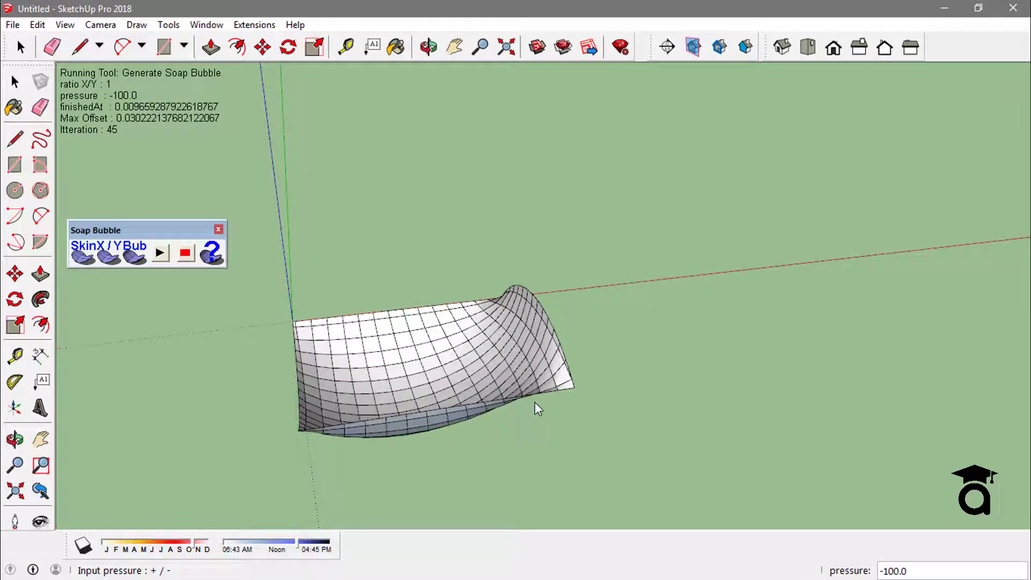
middle_click_drag(535, 456, 436, 457)
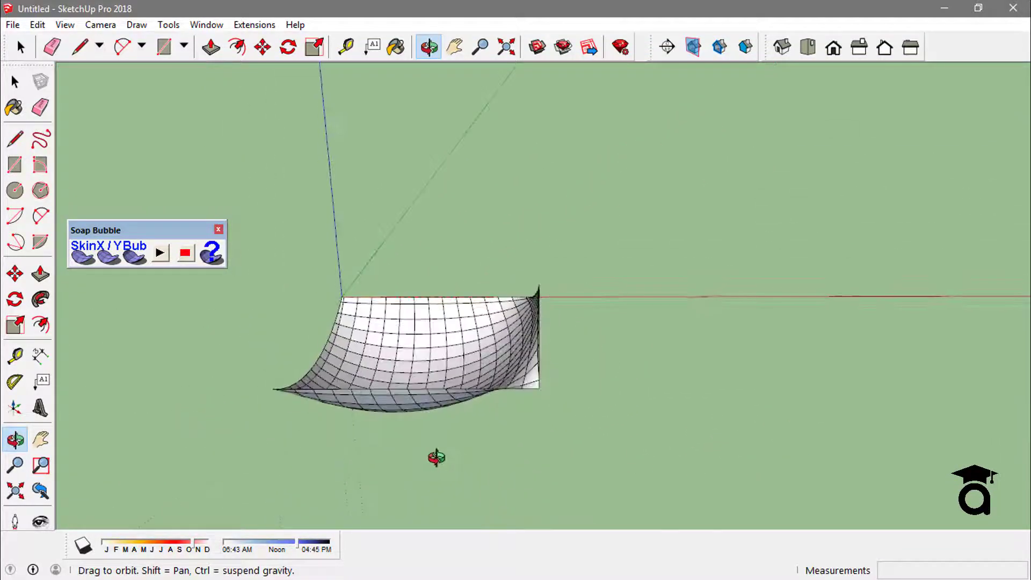
middle_click_drag(405, 294, 437, 313)
- Soften the bubble group's edges with Soften/Smooth Edges at about 148 degrees
left_click(437, 312)
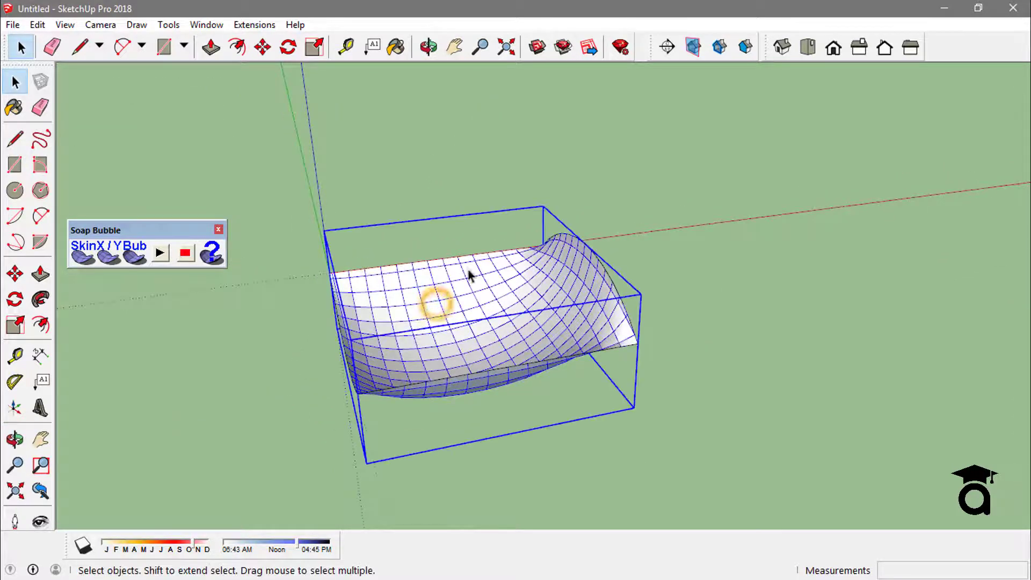
right_click(465, 323)
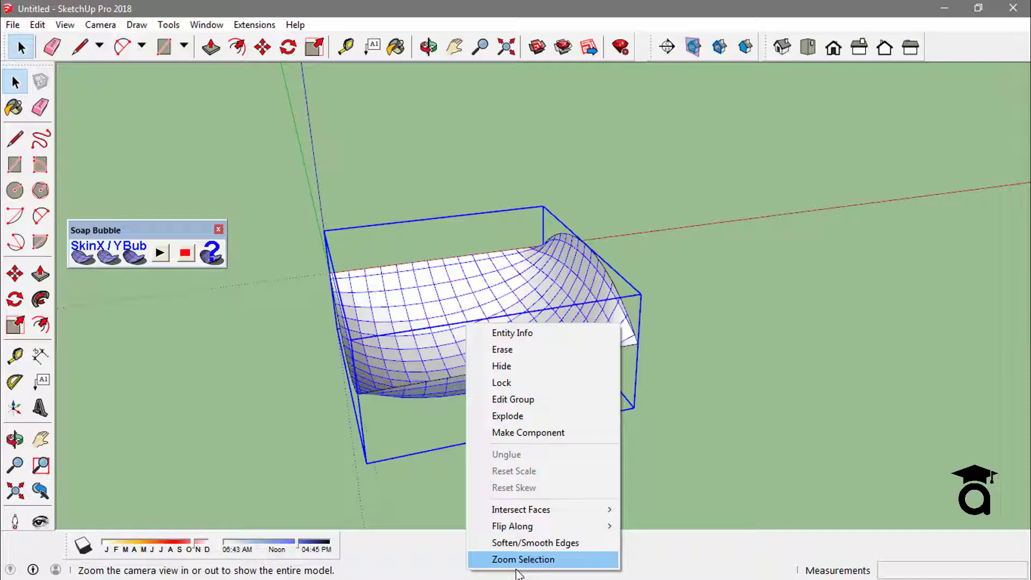
left_click(537, 543)
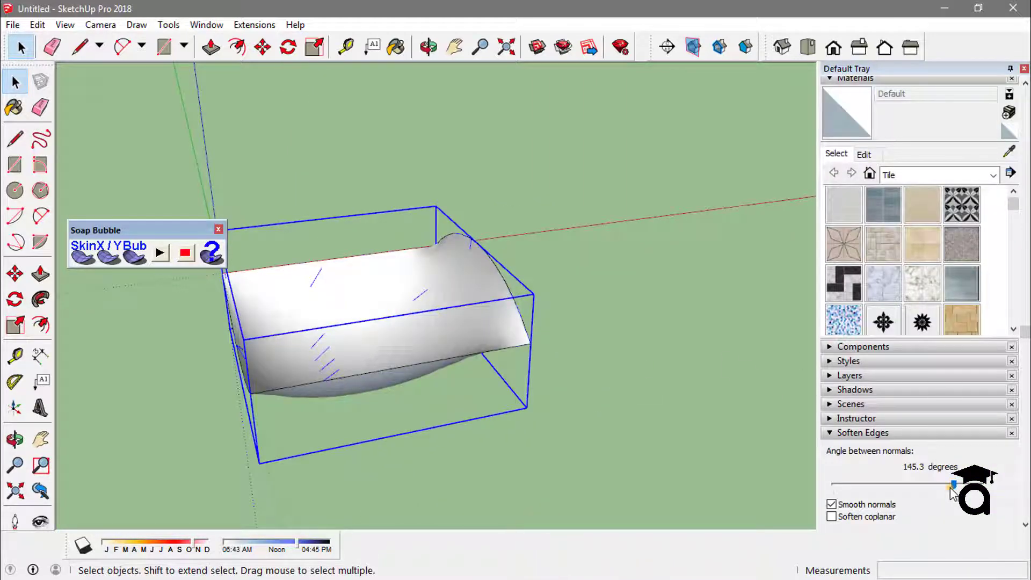
left_click_drag(953, 485, 958, 486)
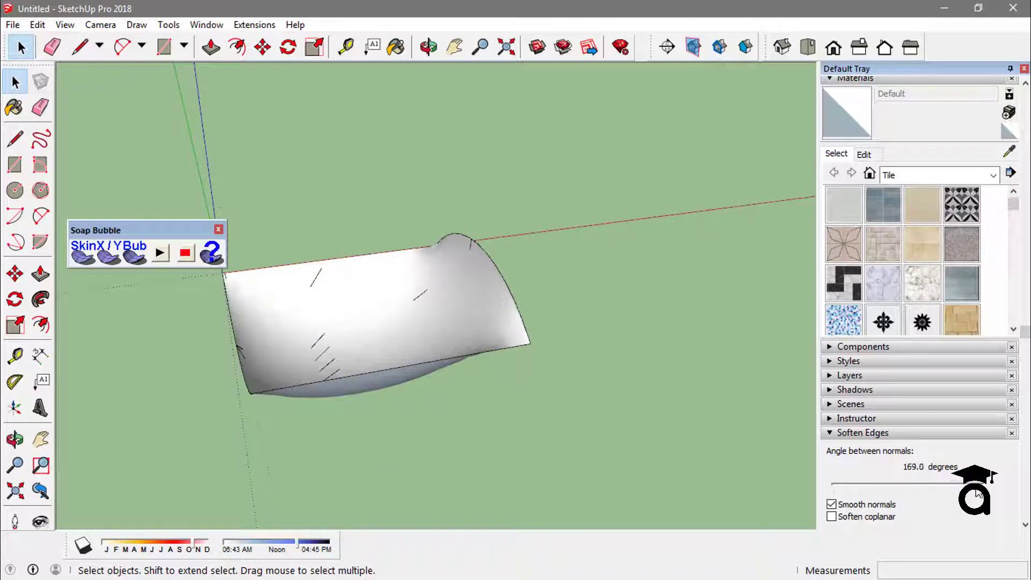
left_click(586, 295)
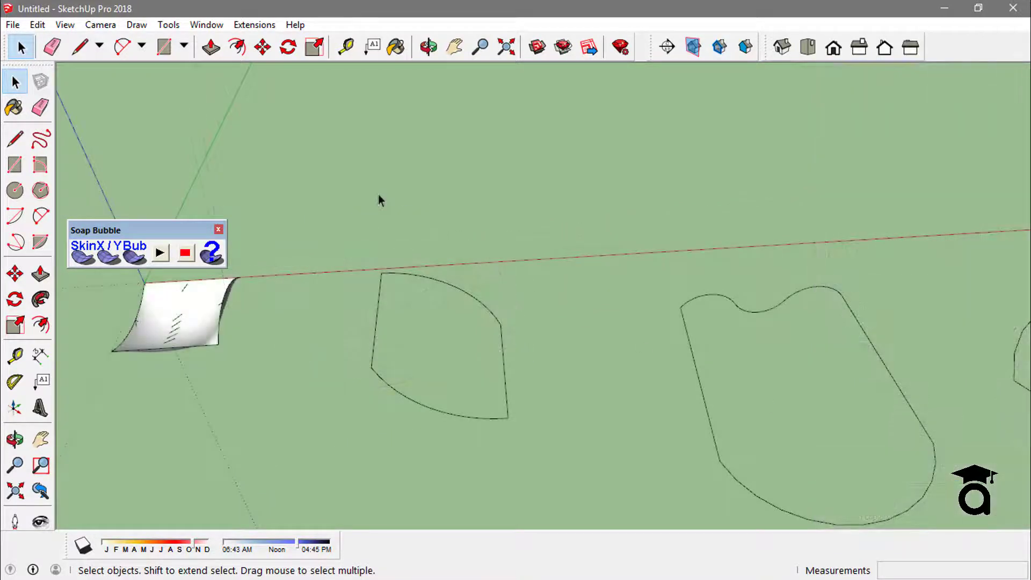
- Window-select the leaf outline and skin it with SkinX using 15 net divisions
left_click_drag(327, 210, 587, 475)
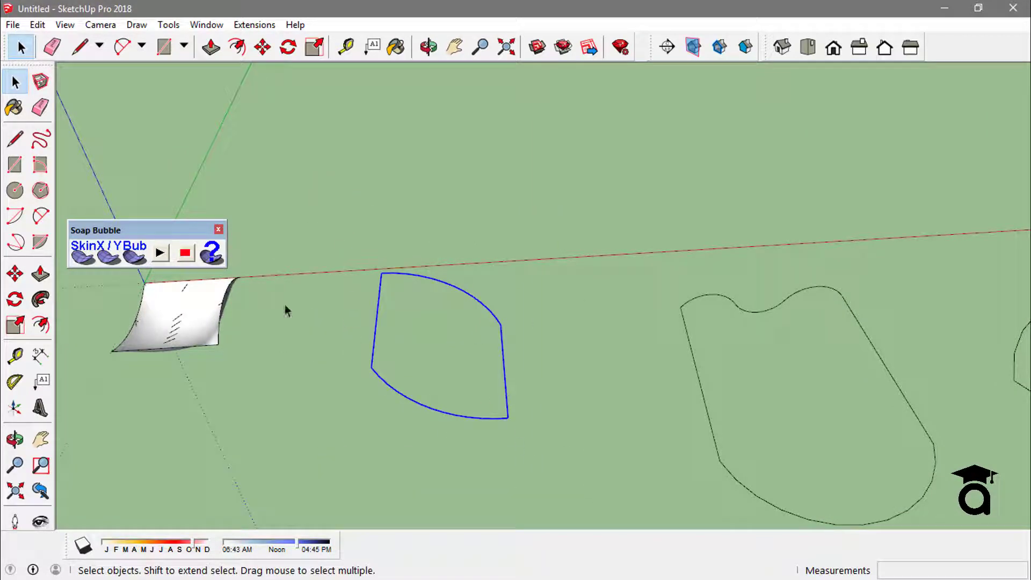
left_click(84, 255)
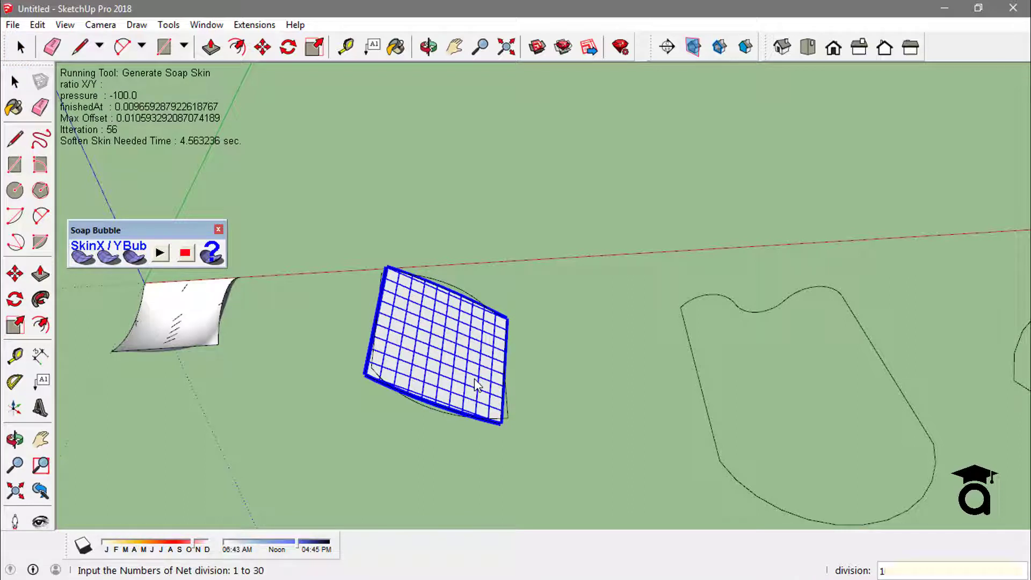
type("15")
key("Return")
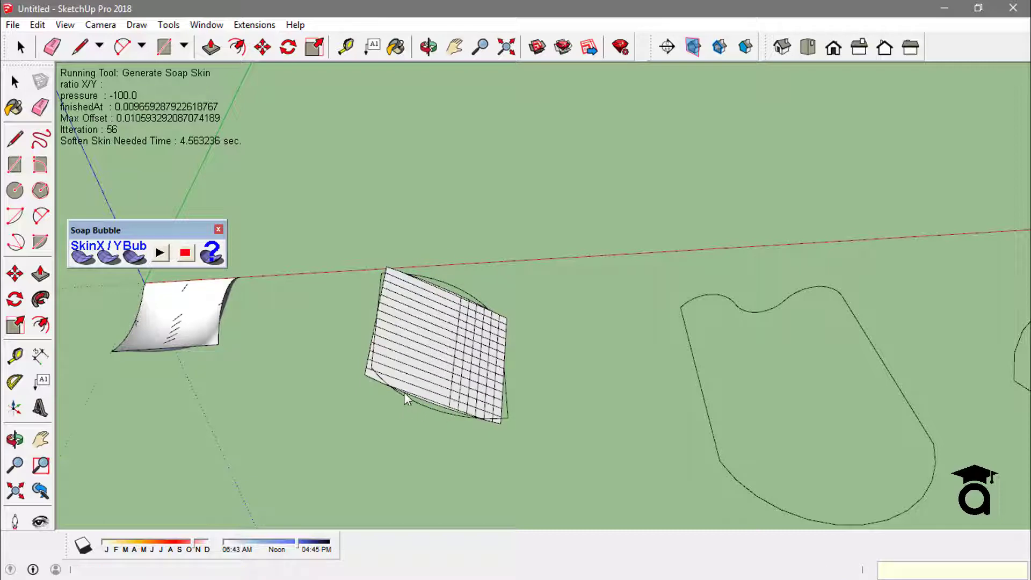
left_click(454, 333)
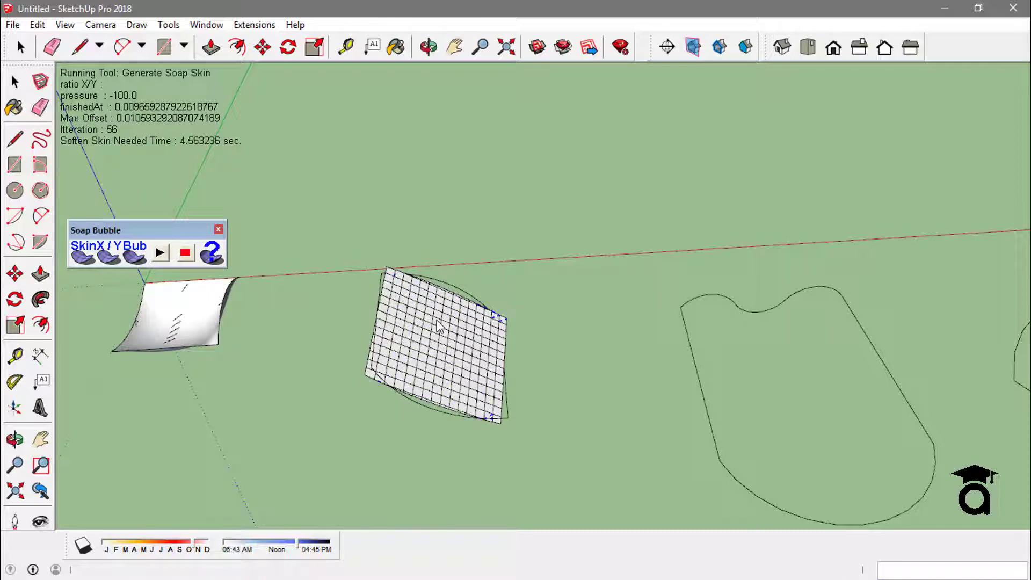
left_click(433, 320)
scroll(387, 279, "down", 3)
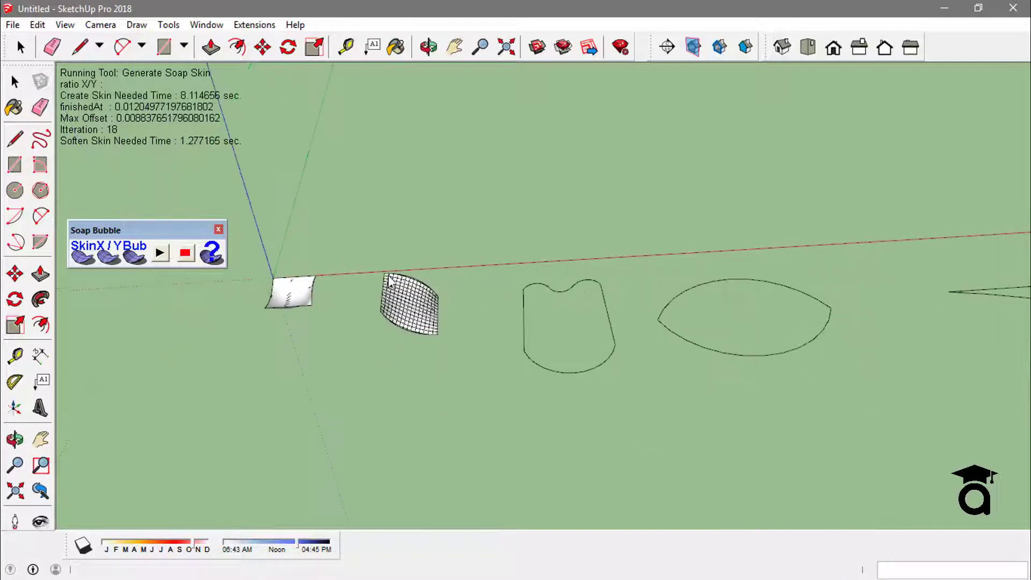
middle_click_drag(387, 280, 396, 352)
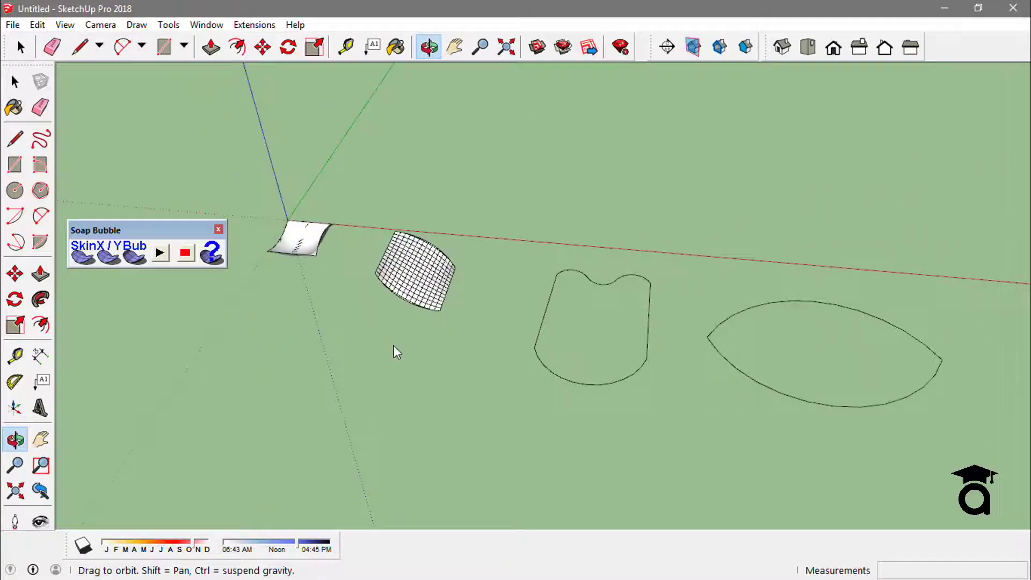
scroll(575, 224, "up", 5)
key("space")
- Soften the leaf skin's edges with Soften/Smooth Edges at about 148 degrees
right_click(475, 274)
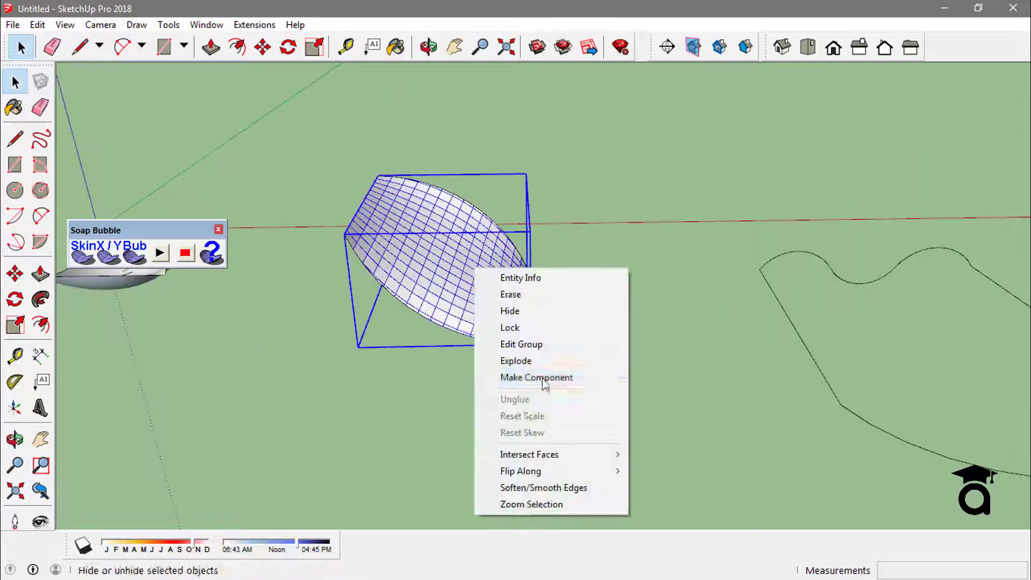
left_click(546, 487)
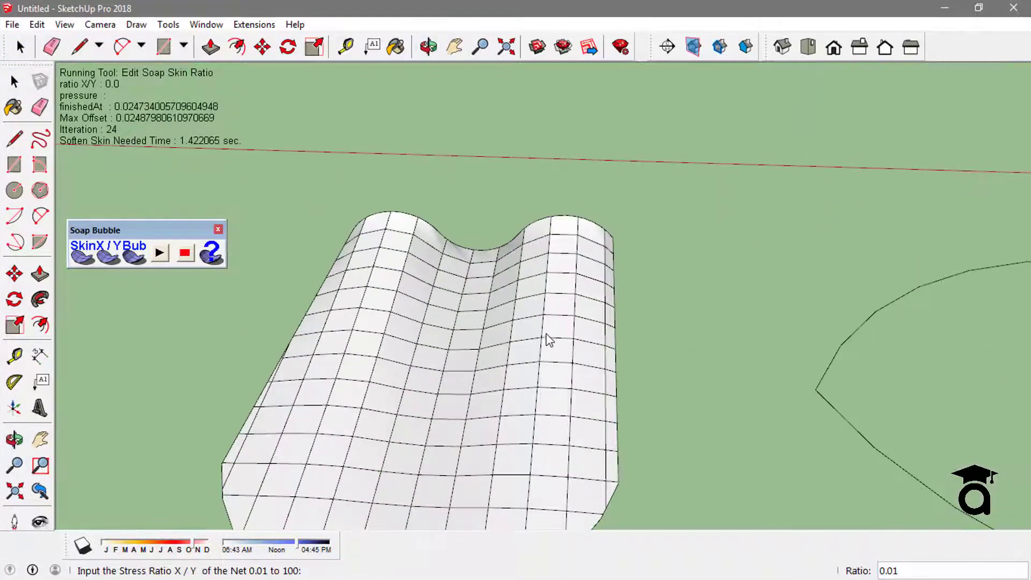
middle_click_drag(548, 339, 901, 250)
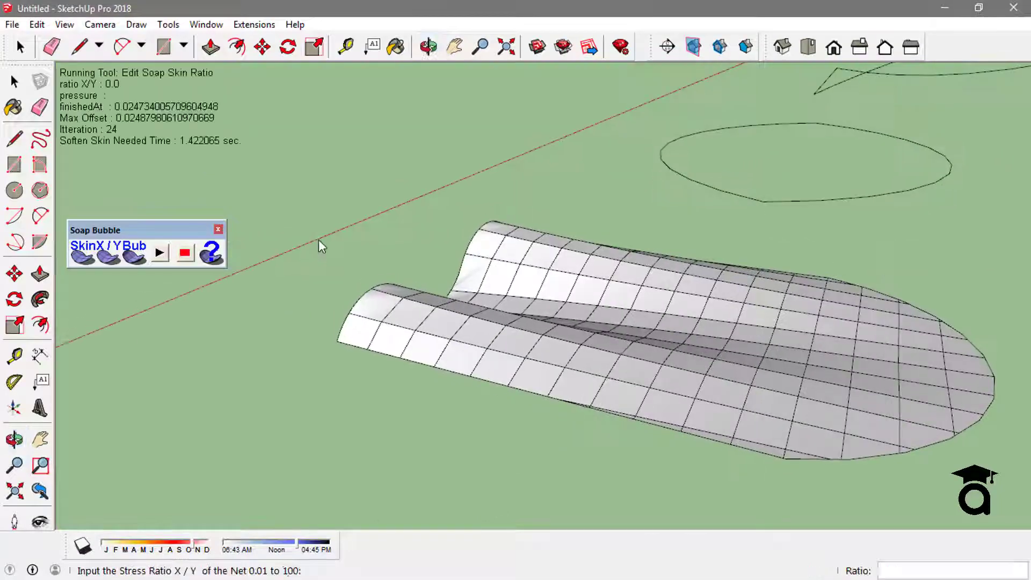
- Select the wavy skin and set its X/Y stress ratio to 50, then 0.01
middle_click_drag(319, 244, 571, 271)
left_click(570, 269)
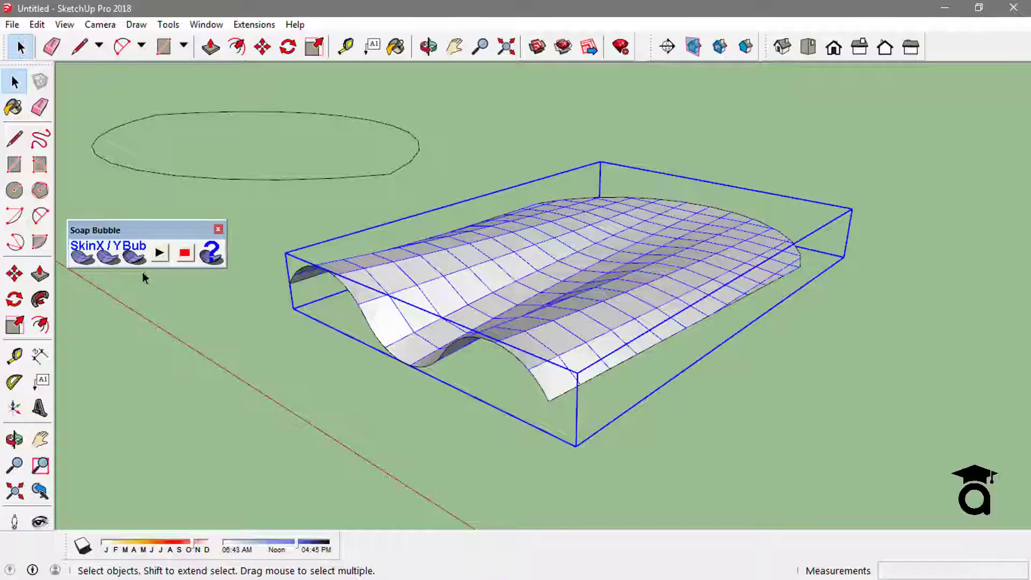
left_click(106, 257)
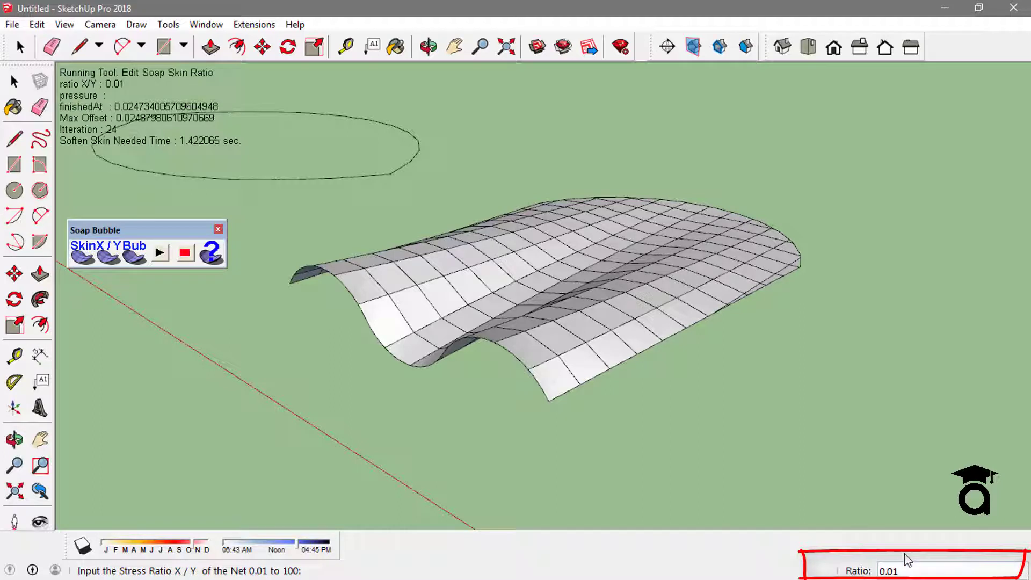
key("Return")
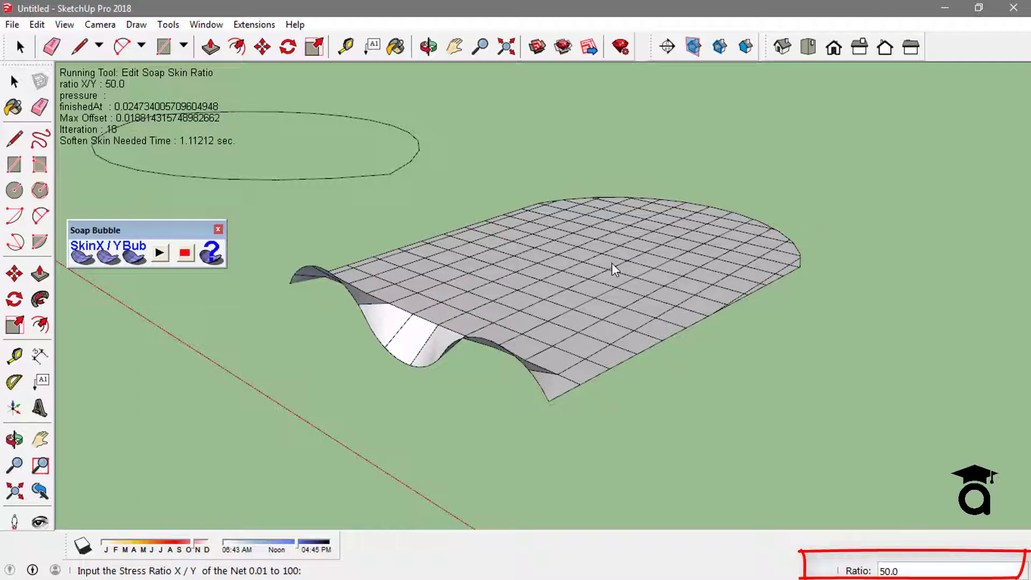
type(".01")
key("Return")
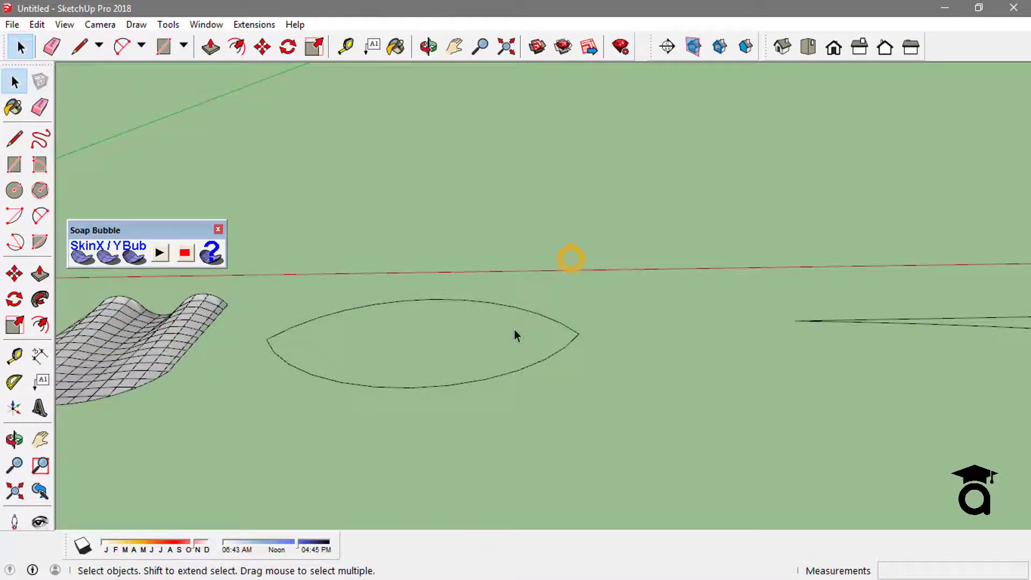
middle_click_drag(514, 335, 304, 331)
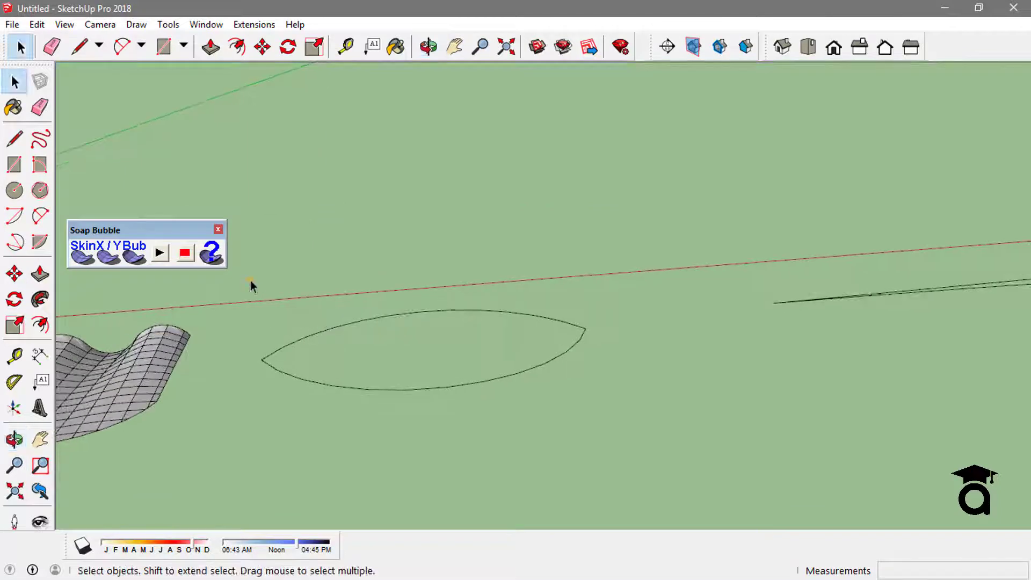
- Window-select the lens-shaped curve and fill it with a 15-division soap skin
left_click_drag(250, 282, 617, 430)
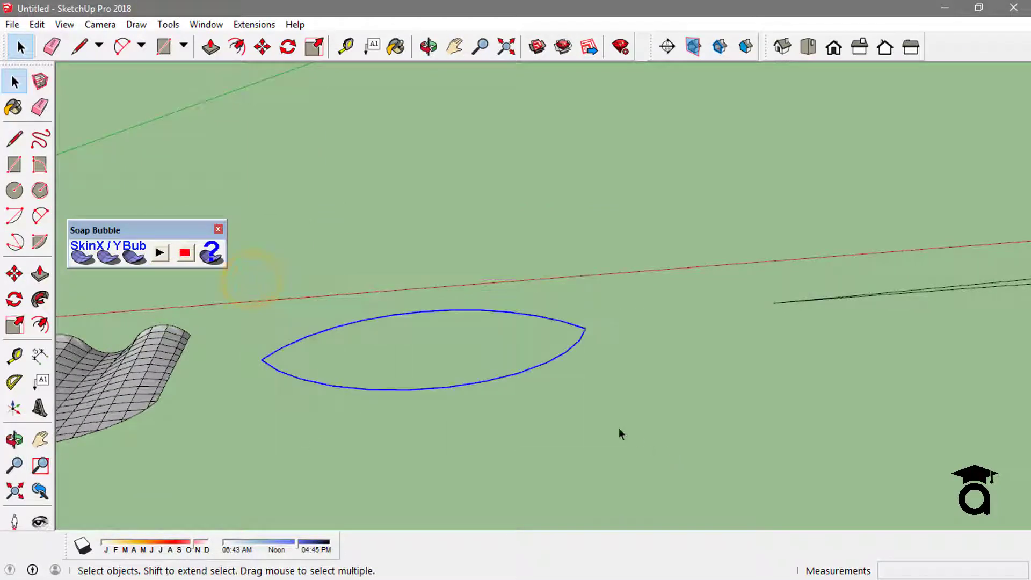
left_click(83, 257)
middle_click_drag(506, 387, 588, 365)
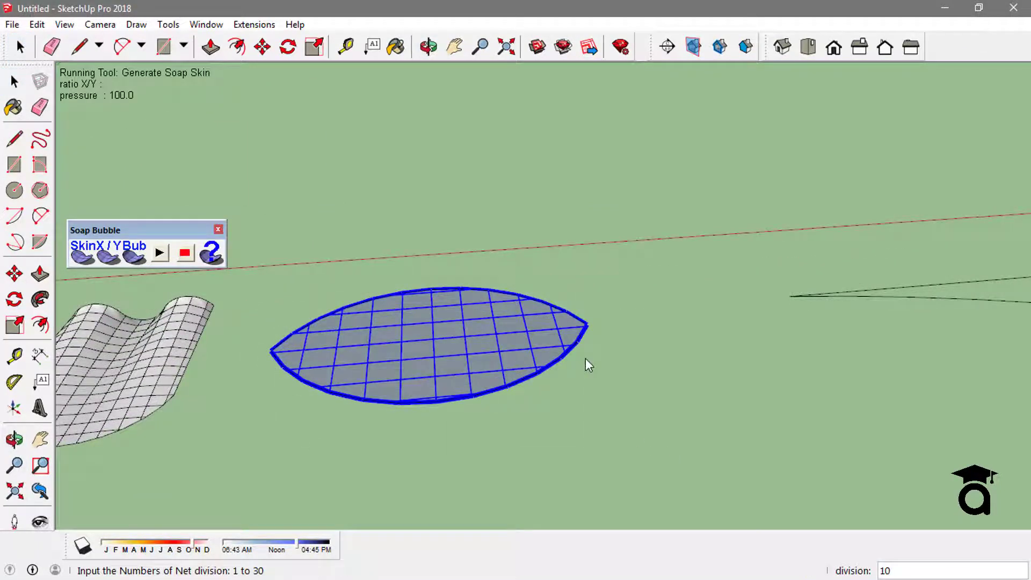
type("15")
key("Return")
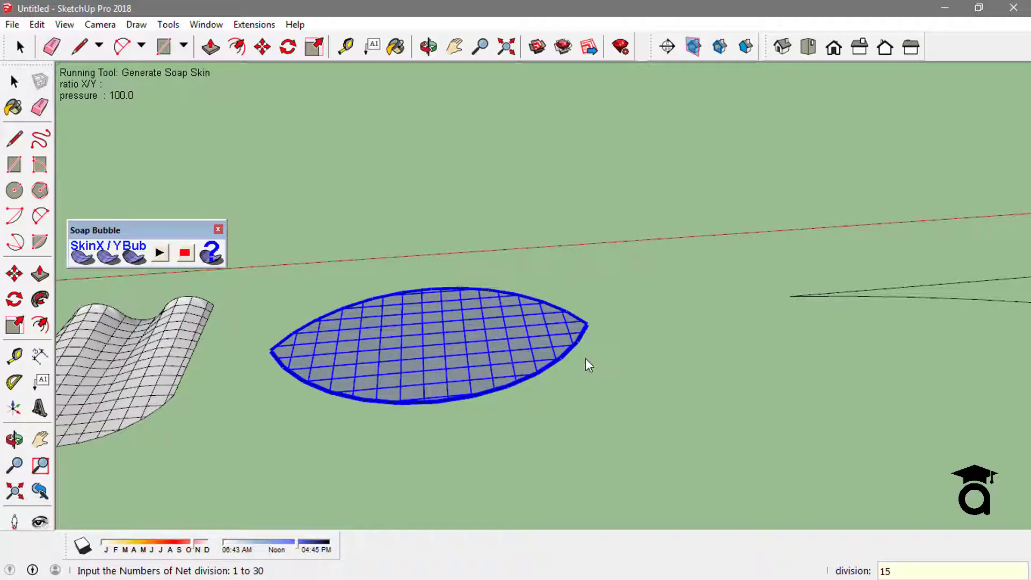
key("Return")
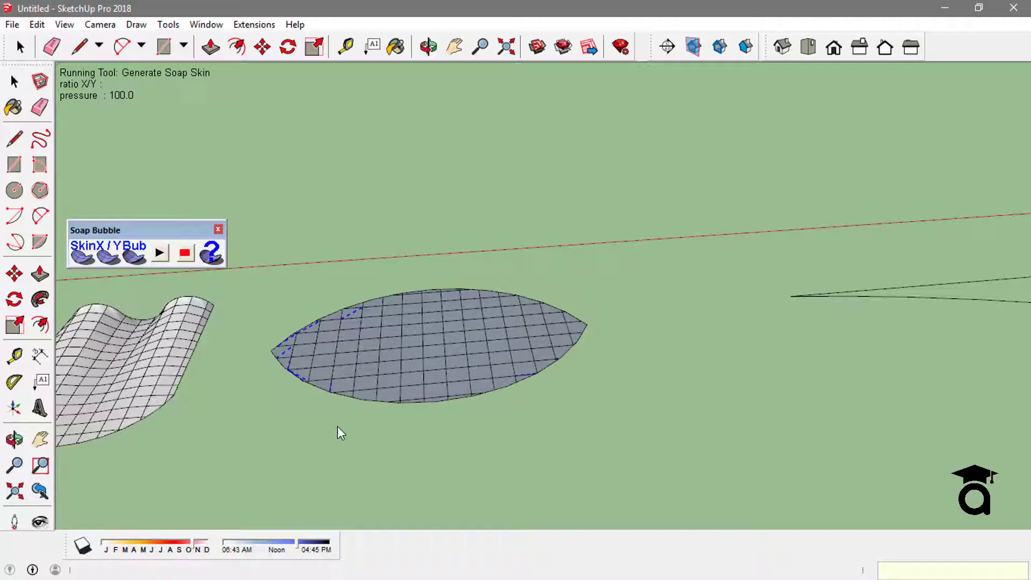
scroll(465, 314, "up", 5)
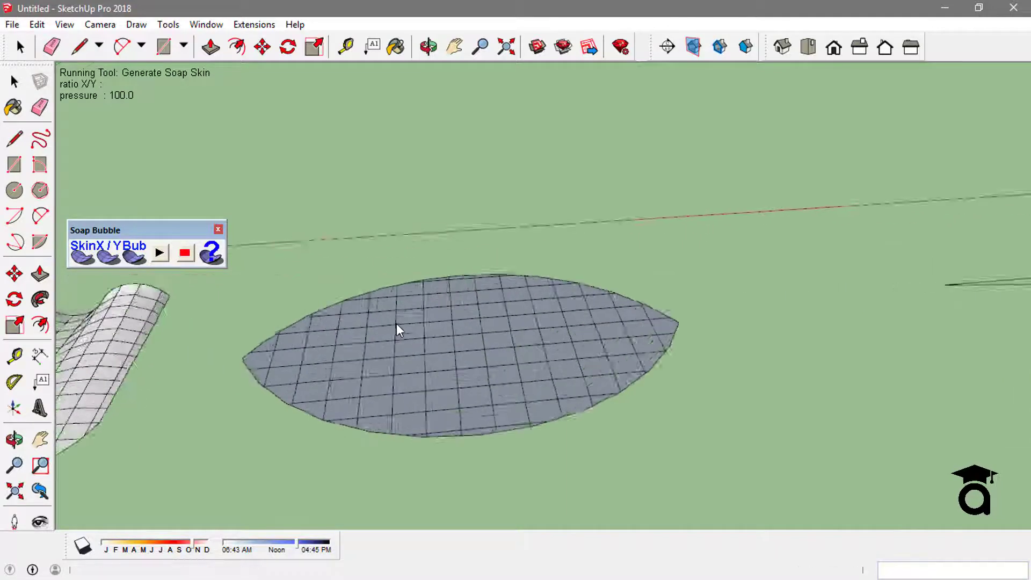
left_click(434, 354)
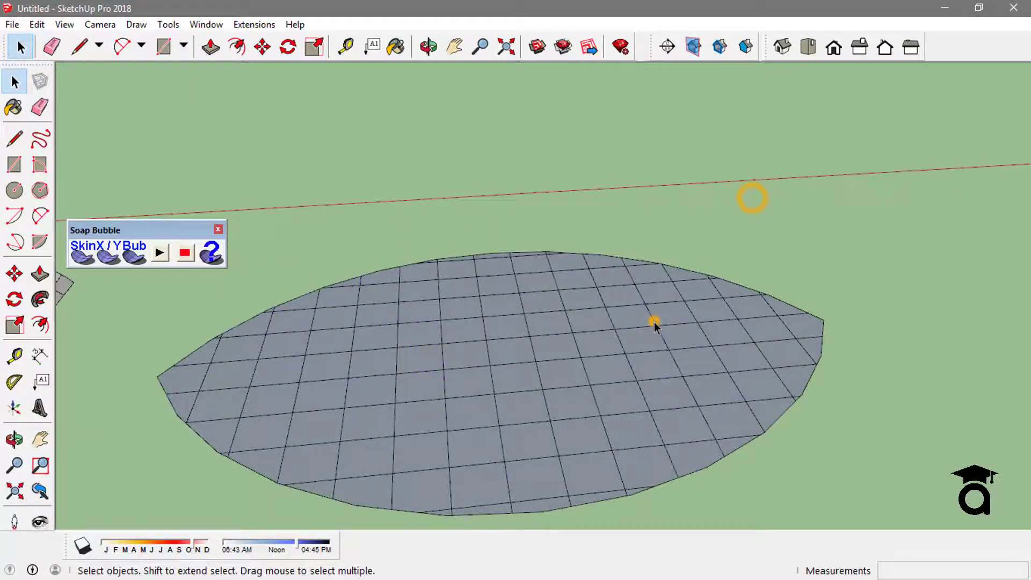
- Reverse the skin's mesh faces inside the group, then reselect the group
triple_click(635, 317)
right_click(543, 317)
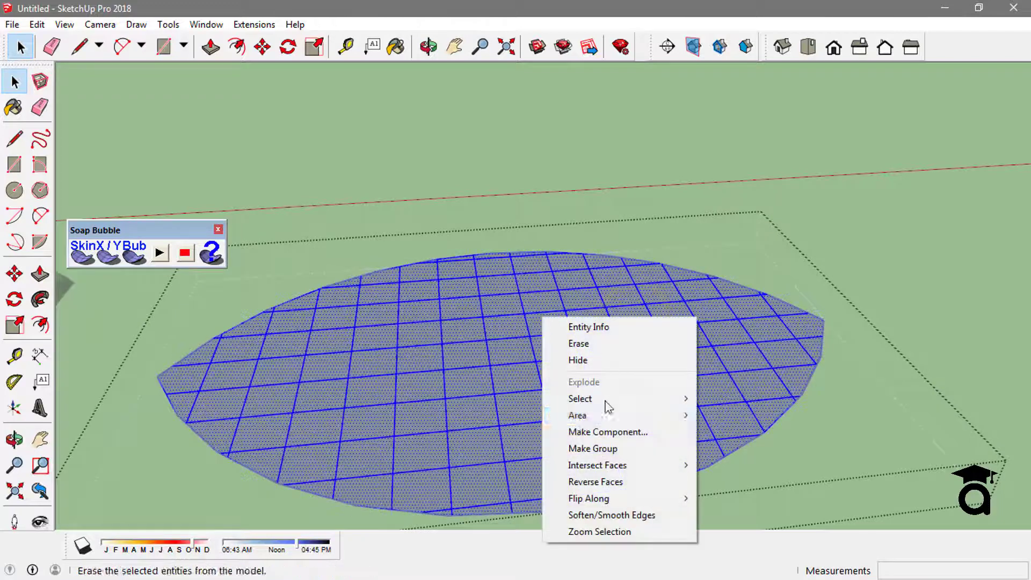
left_click(602, 484)
left_click(718, 131)
left_click(510, 414)
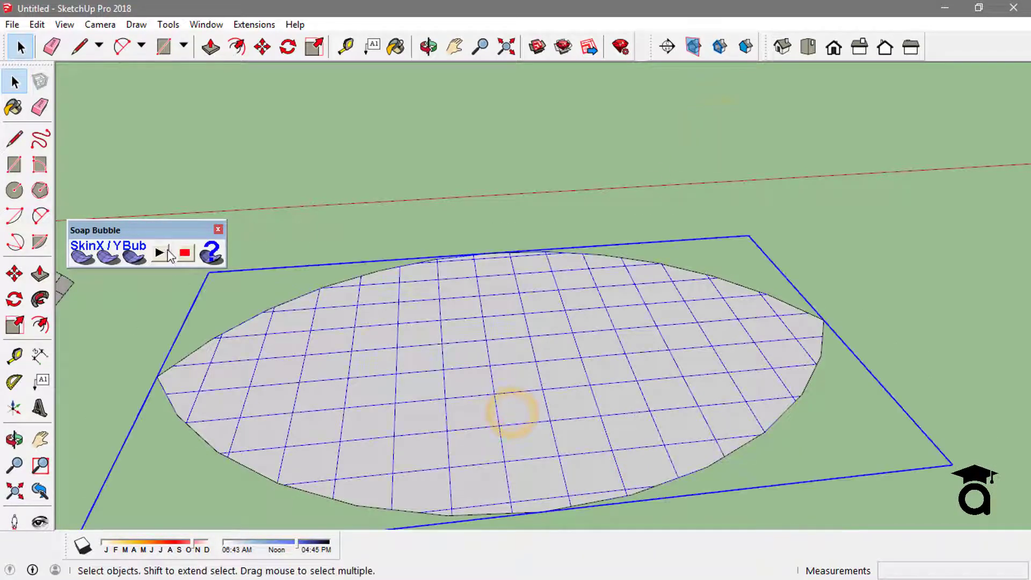
- Inflate the flat oval soap skin into a dome with YBub at pressure 100.0
left_click(134, 258)
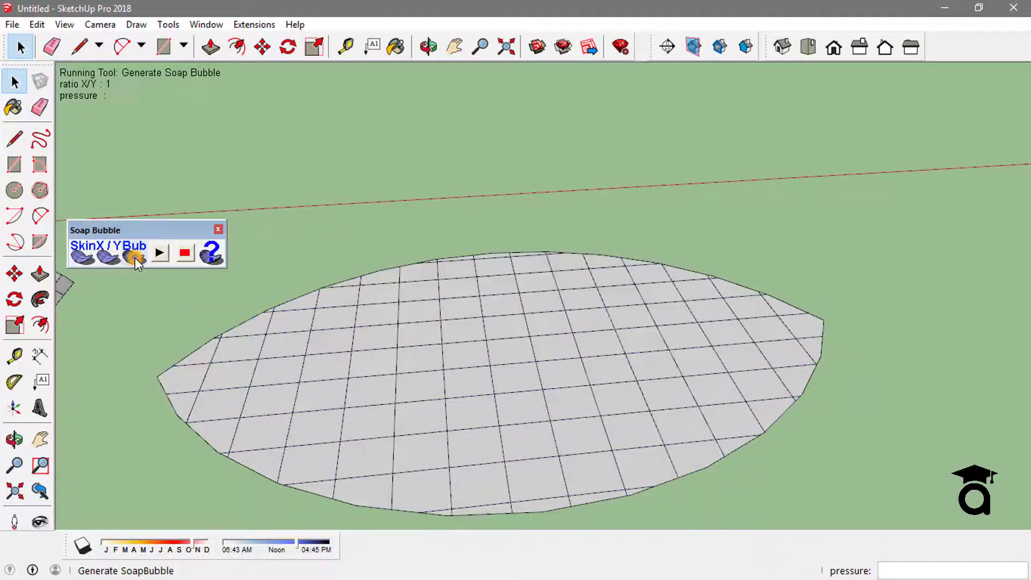
type("100.0")
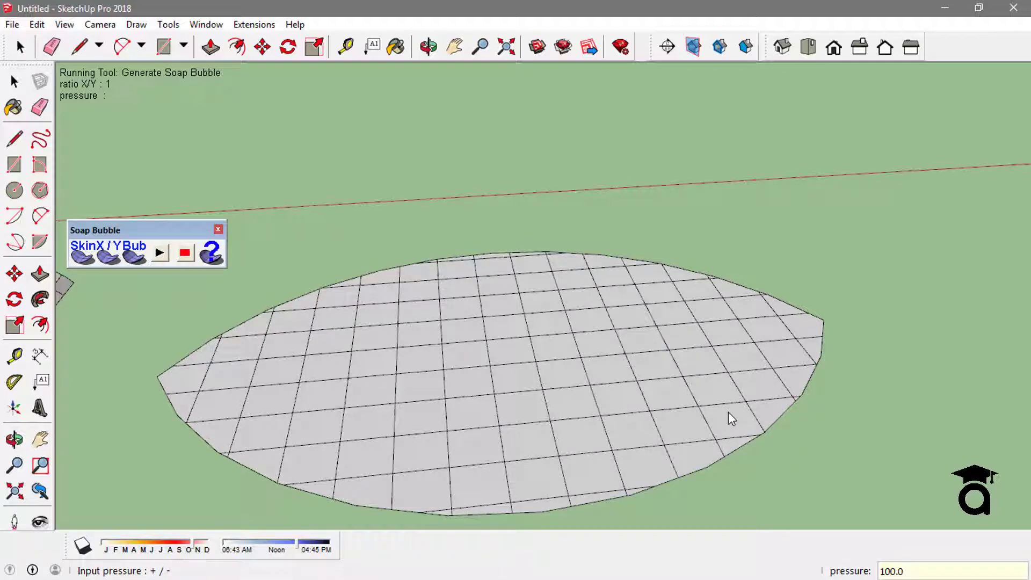
key("Return")
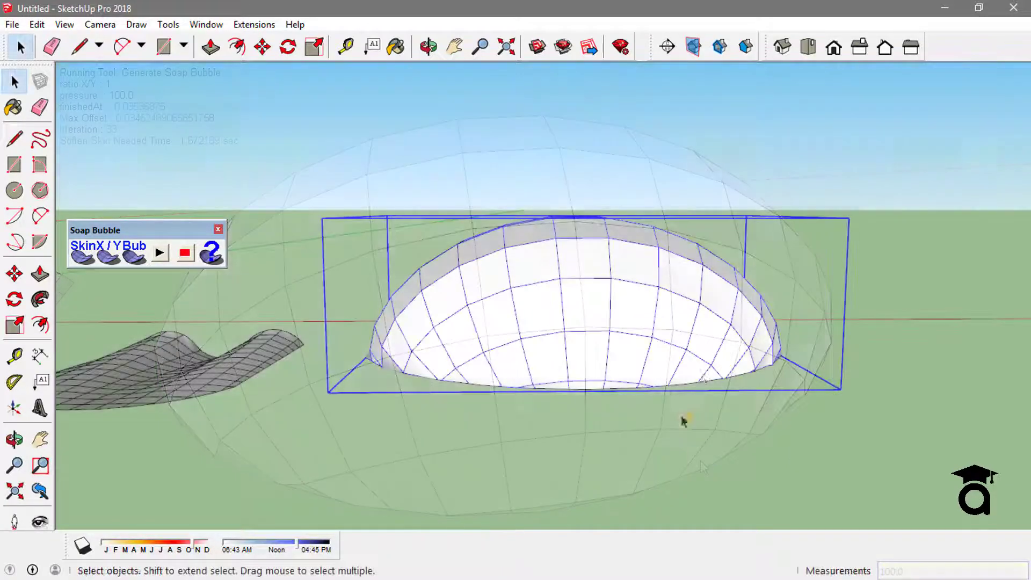
- Select the finished dome and apply Soften/Smooth Edges to it
left_click(681, 417)
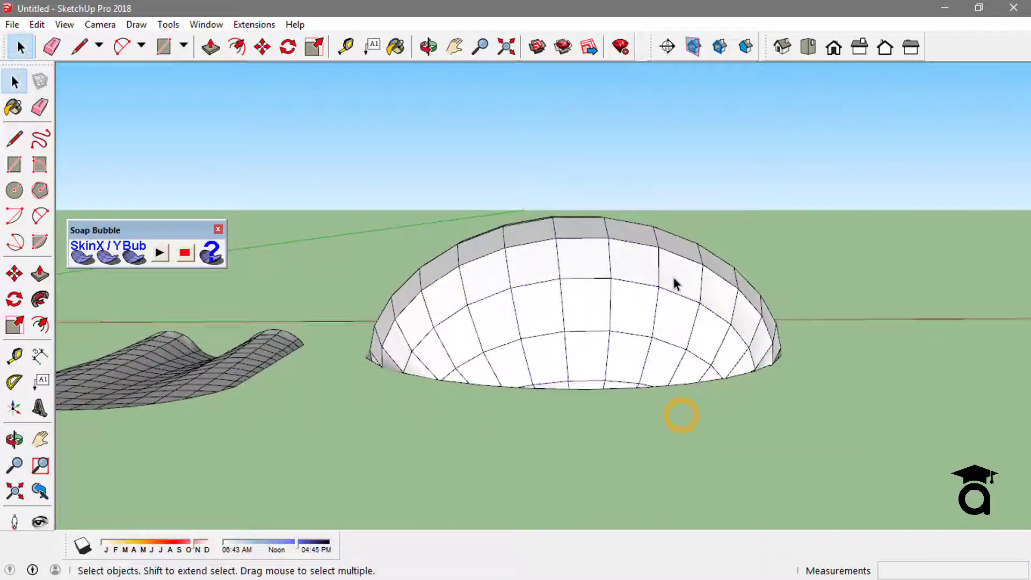
left_click(674, 281)
right_click(675, 279)
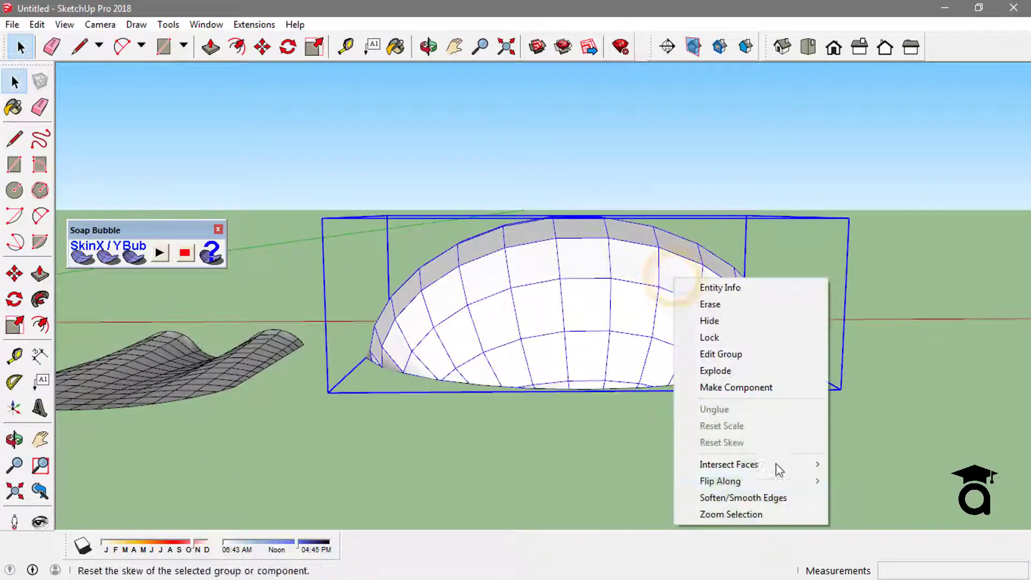
left_click(739, 499)
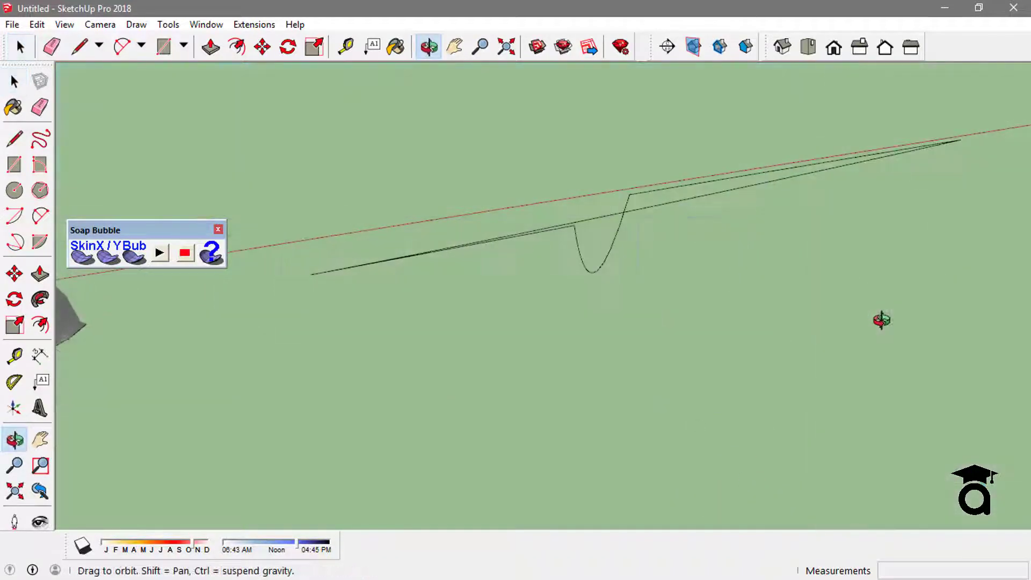
- Stretch a SkinX soap skin across the twisted arc outline with a division of 1
left_click_drag(881, 320, 665, 339)
key("space")
left_click_drag(222, 175, 871, 454)
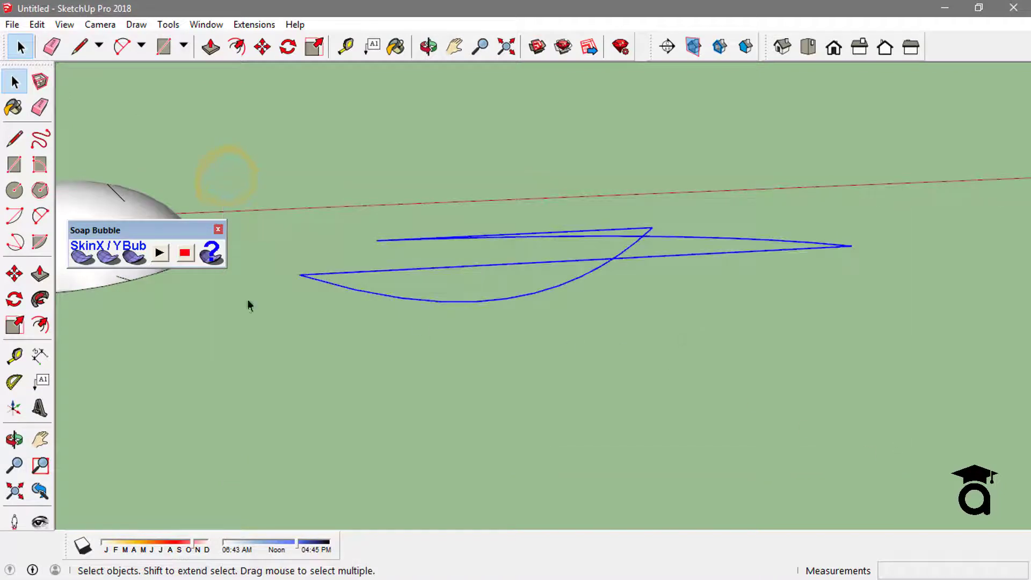
left_click(82, 257)
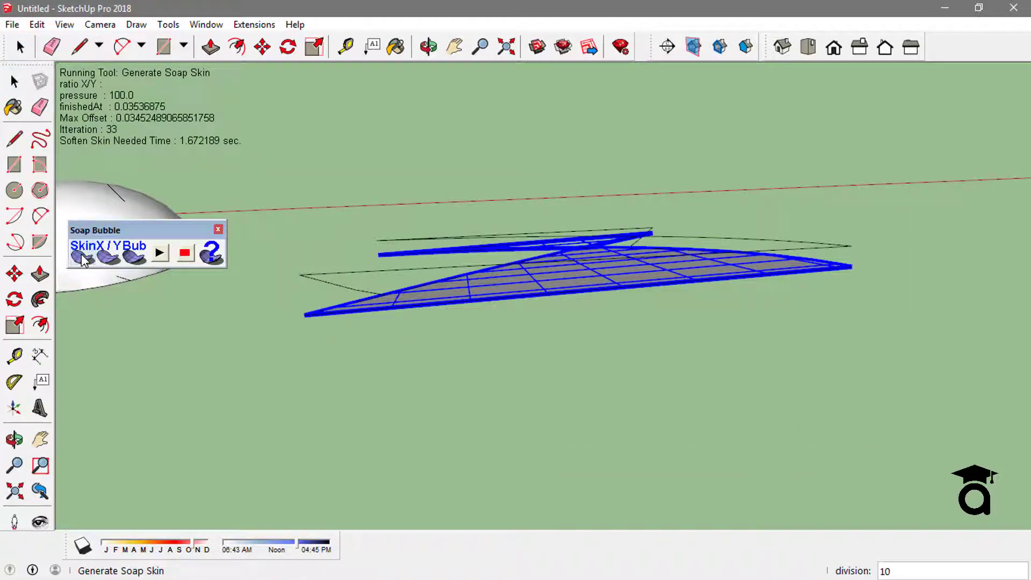
type("1")
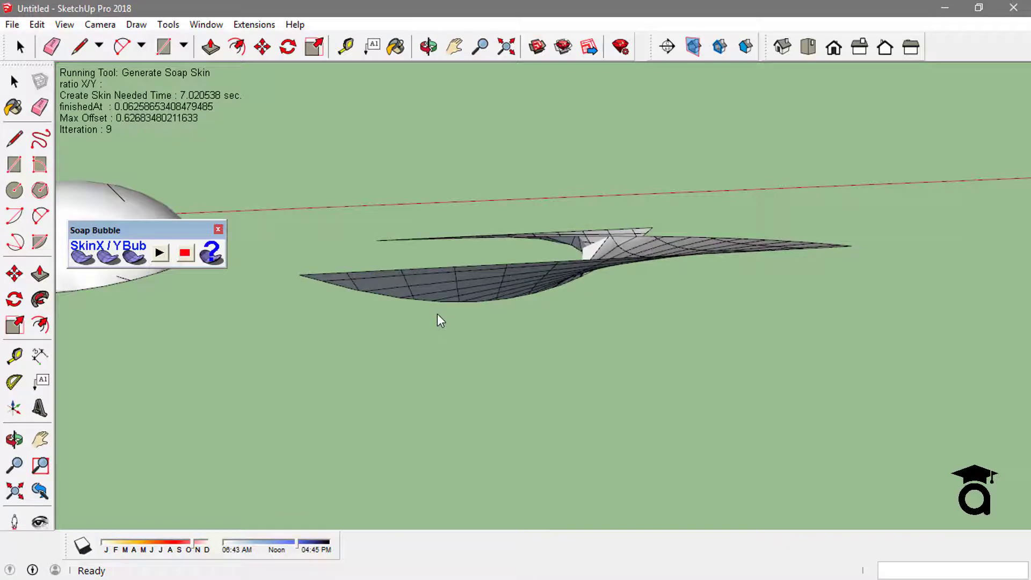
- Soften and smooth the edges of the new saddle-shaped soap skin
middle_click_drag(501, 239, 564, 343)
right_click(564, 344)
left_click(619, 309)
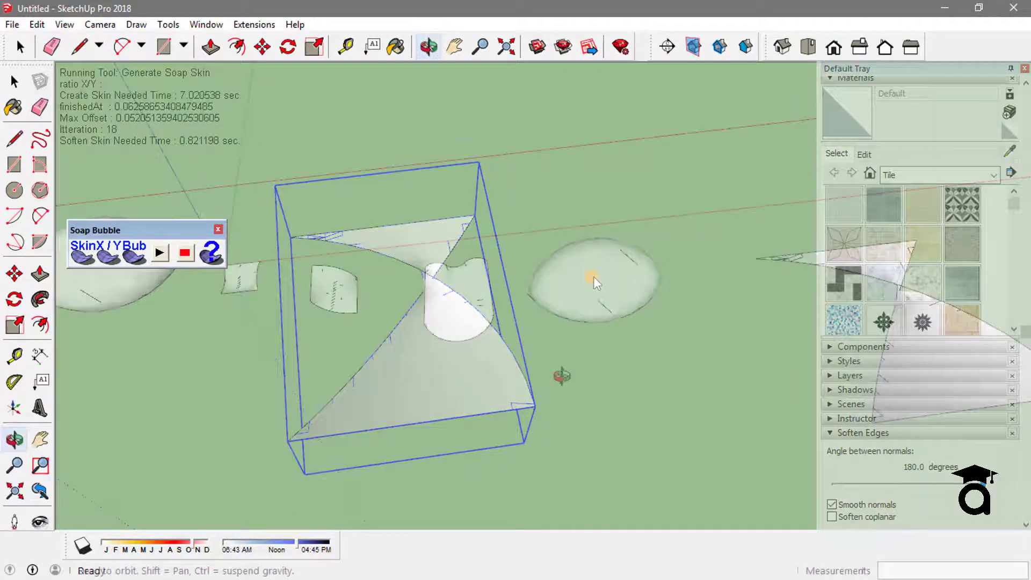
key("space")
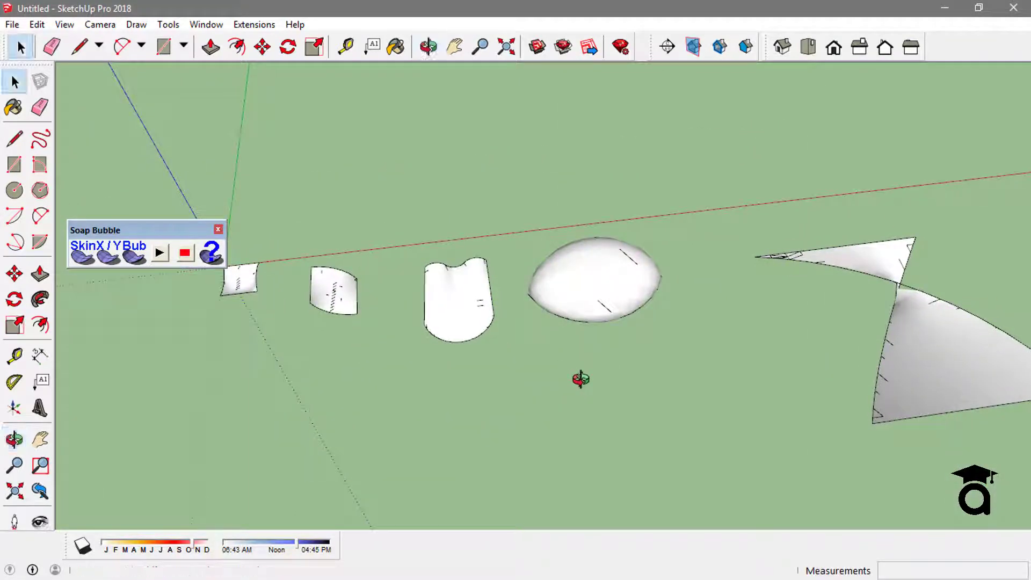
key("o")
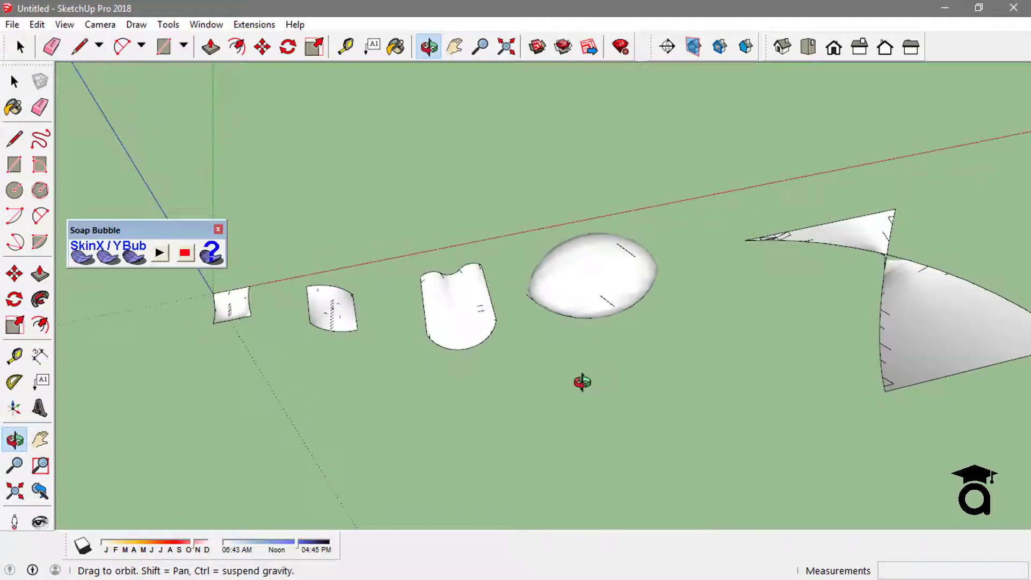